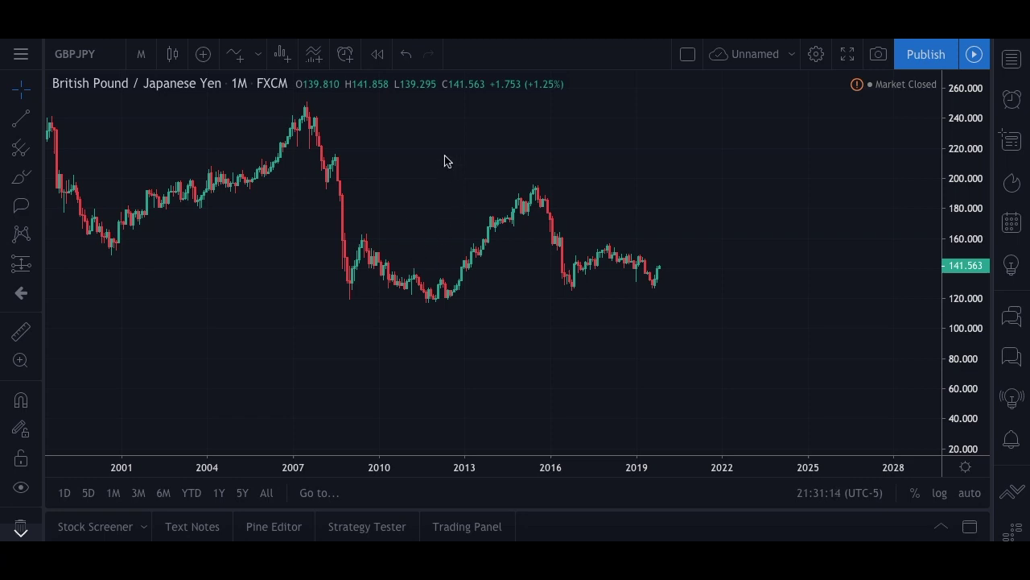
# Step: Draw a descending trend line from the July 2007 high near 250 across the 2015 peak to about 127 in late 2025
pyautogui.moveTo(497, 149); pyautogui.dragTo(528, 162)
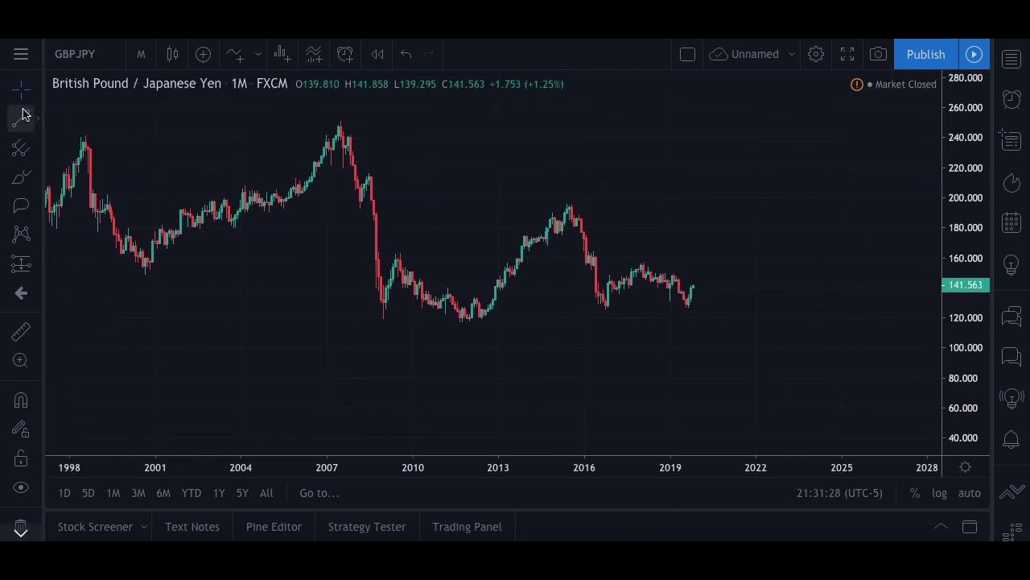
pyautogui.click(21, 116)
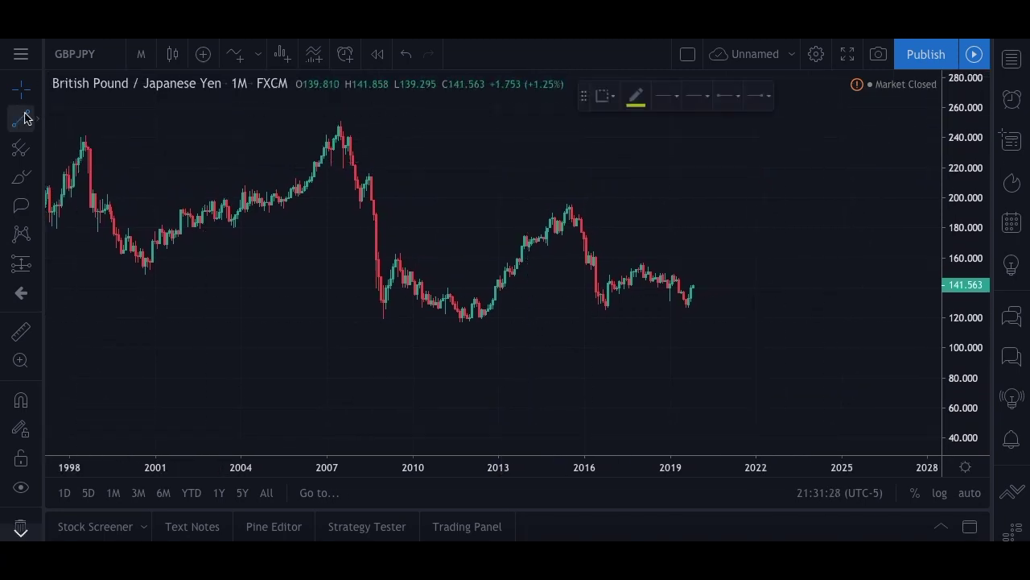
pyautogui.click(342, 122)
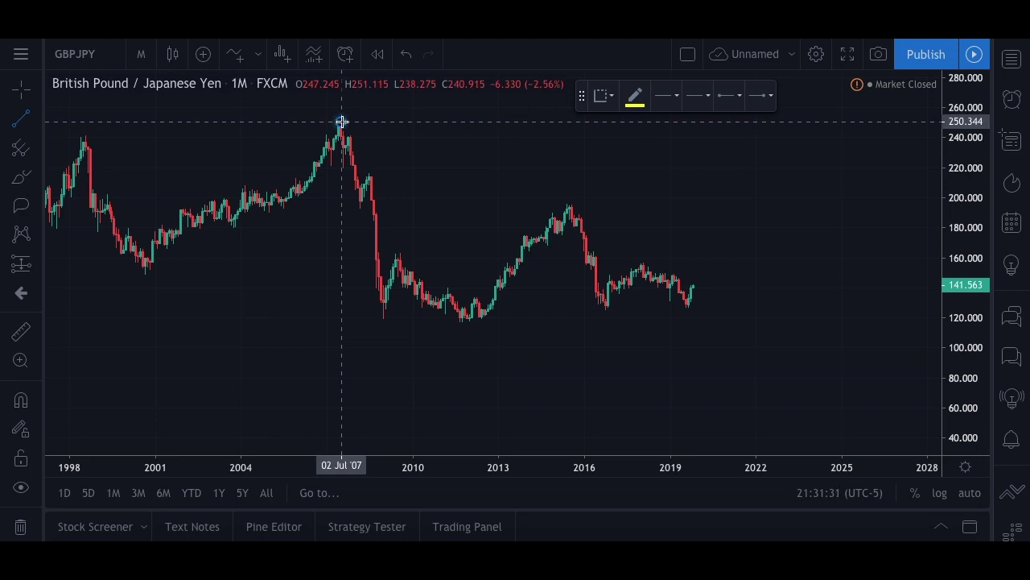
pyautogui.click(866, 307)
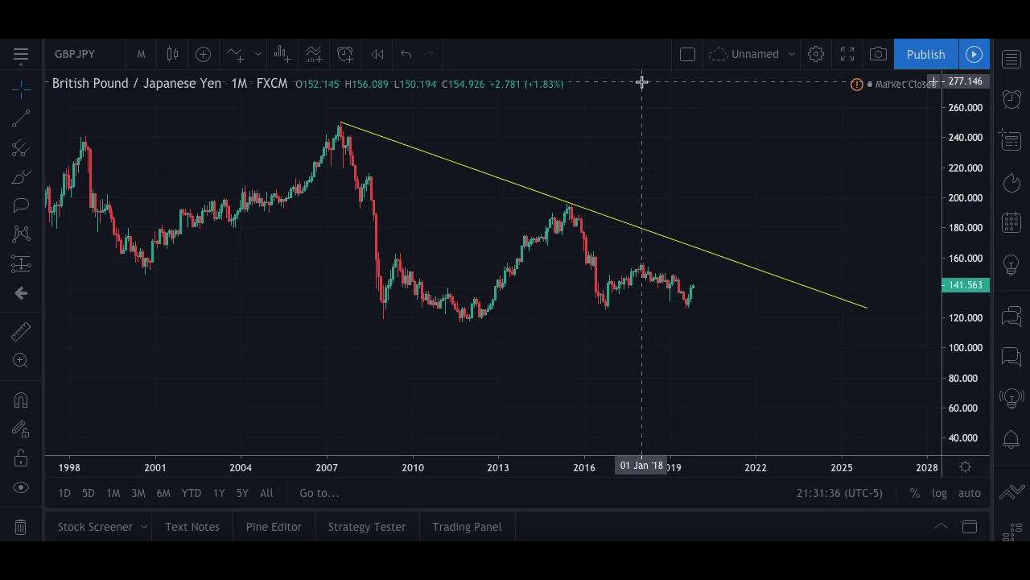
pyautogui.click(456, 163)
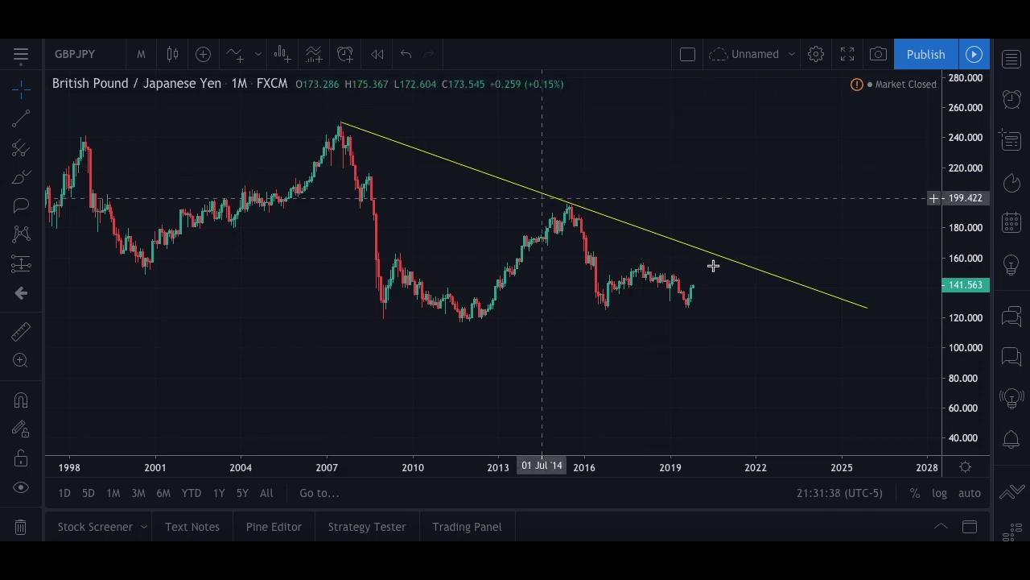
pyautogui.click(741, 229)
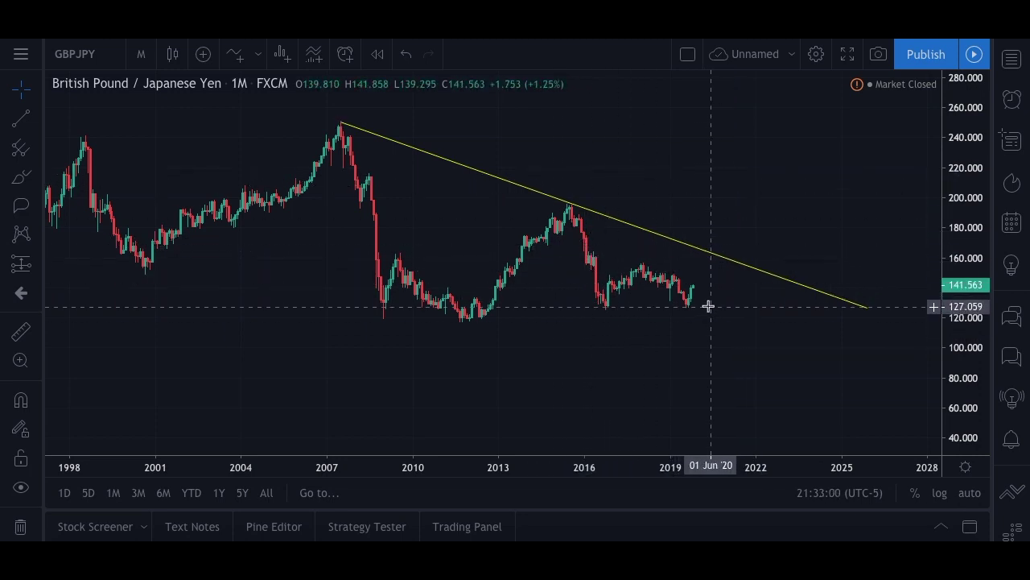
# Step: Switch the GBPJPY chart to the 1-week interval and enlarge the price scale around the 2014–2019 candles
pyautogui.click(145, 56)
pyautogui.scroll(-3, 212, 430)
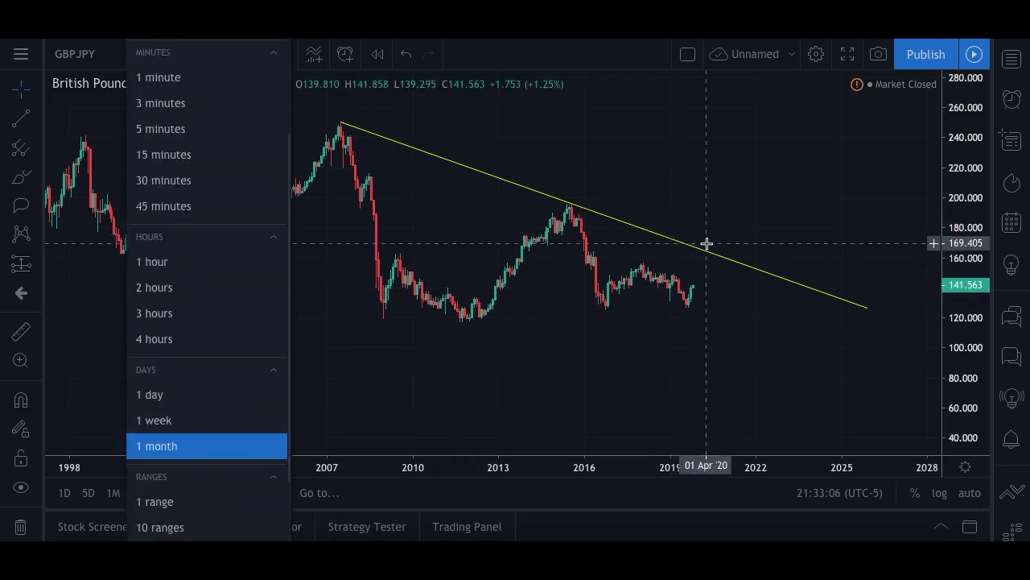
pyautogui.click(207, 419)
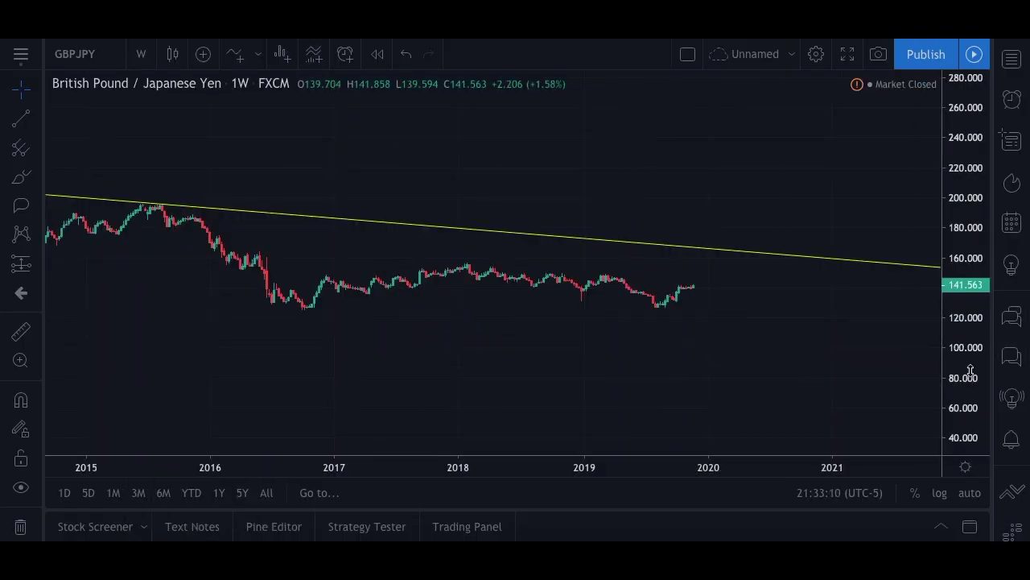
pyautogui.scroll(-2, 748, 408)
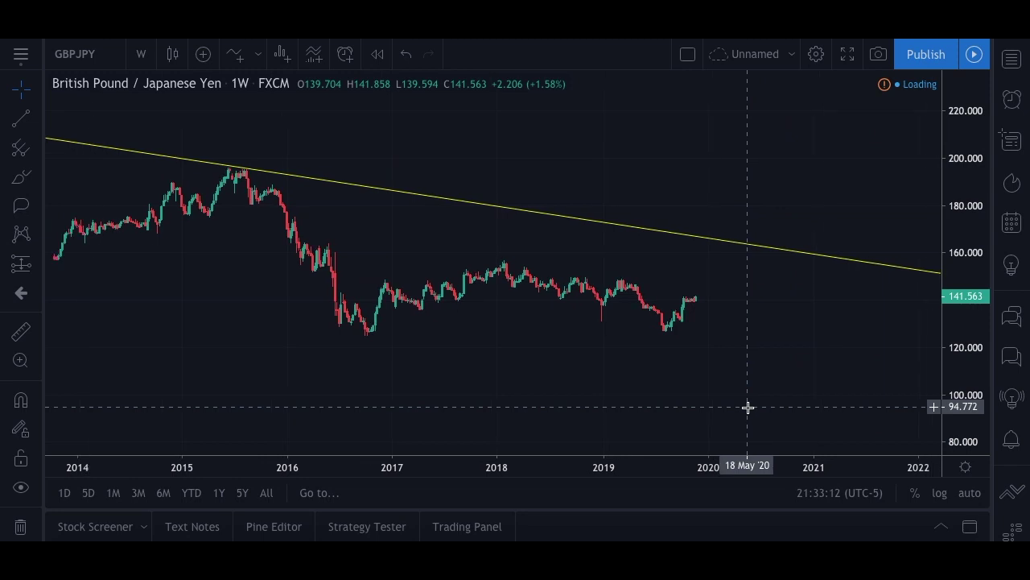
pyautogui.moveTo(954, 363); pyautogui.dragTo(957, 418)
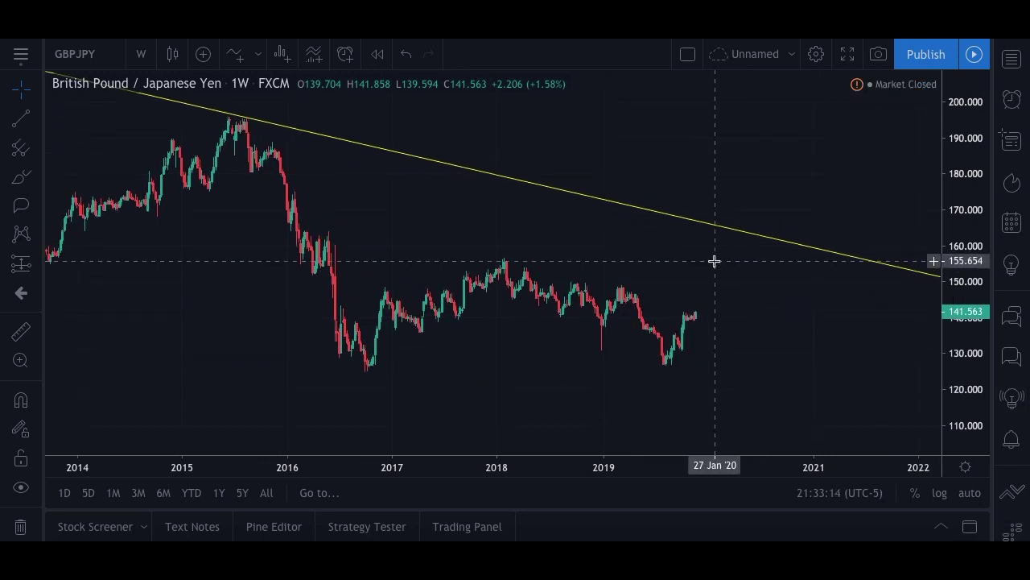
pyautogui.moveTo(965, 306); pyautogui.dragTo(960, 265)
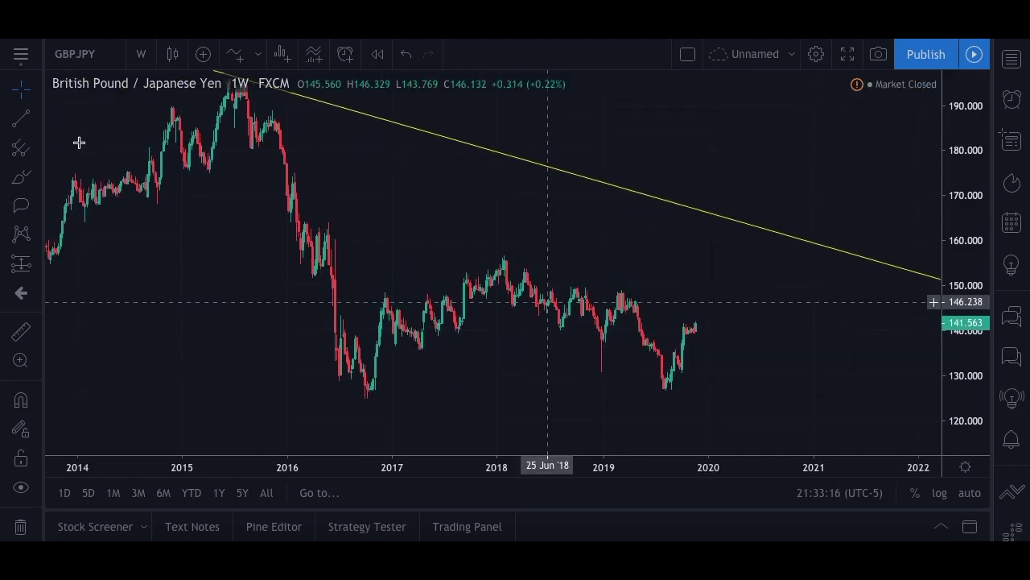
# Step: Draw a rectangle support zone under the 2016 and 2019 lows, about 125 to 127.4, from July 2016 into the second half of 2021
pyautogui.click(37, 182)
pyautogui.click(85, 210)
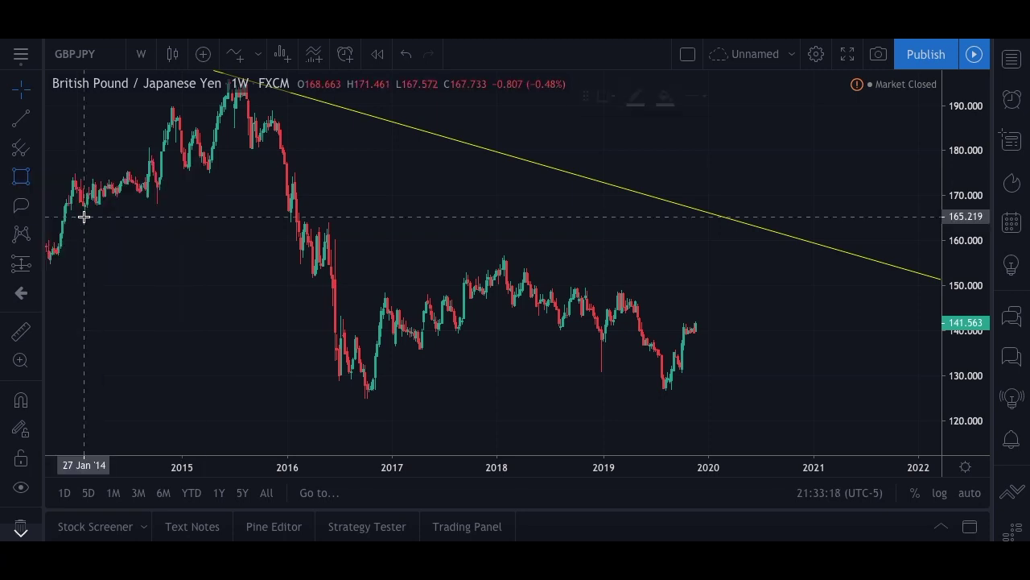
pyautogui.moveTo(337, 388); pyautogui.dragTo(872, 400)
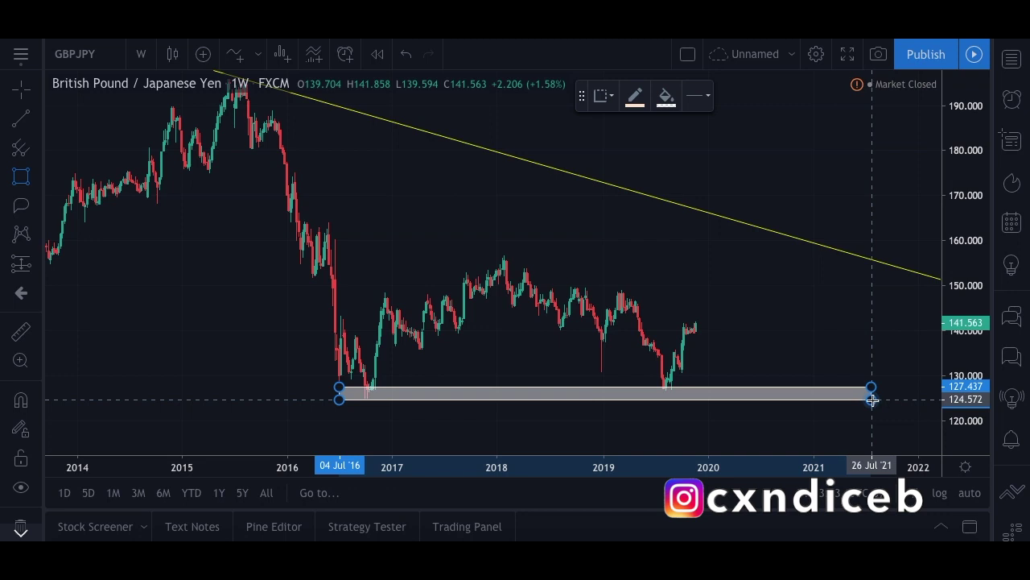
pyautogui.click(875, 340)
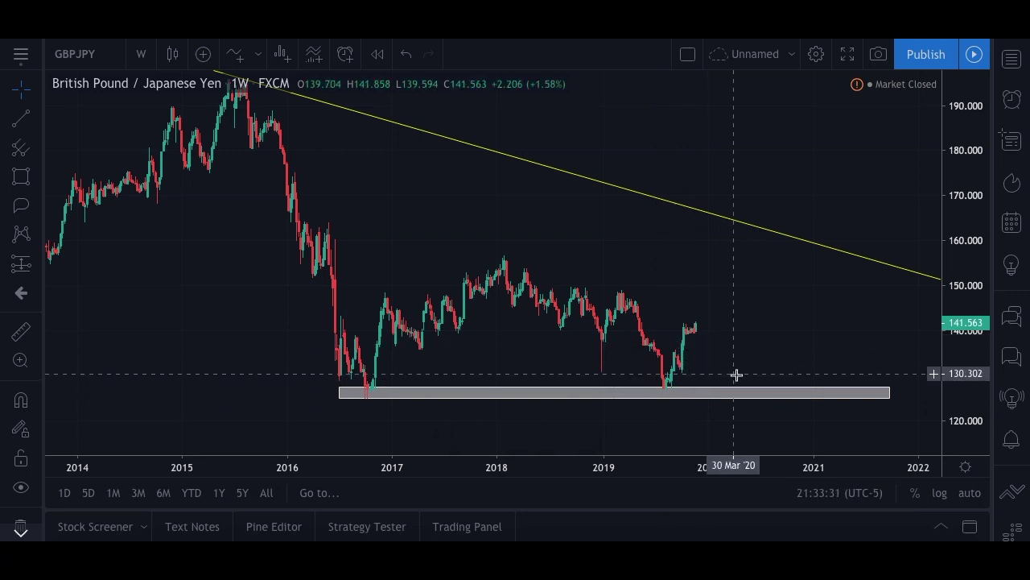
# Step: Draw a second descending trend line from the late January 2018 high at about 156.4 across the early 2019 high into early 2021
pyautogui.scroll(5, 696, 277)
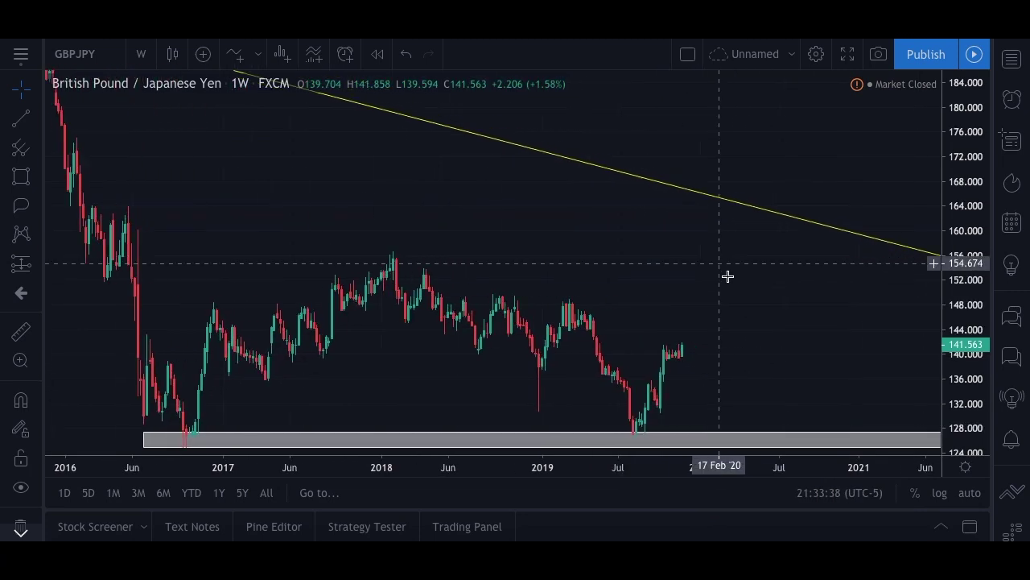
pyautogui.scroll(2, 709, 214)
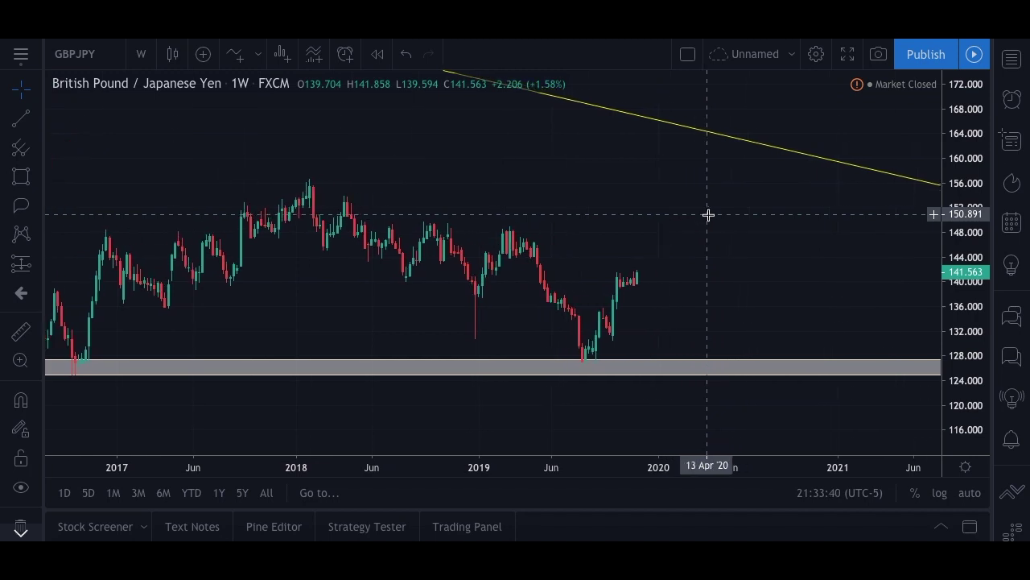
pyautogui.click(24, 120)
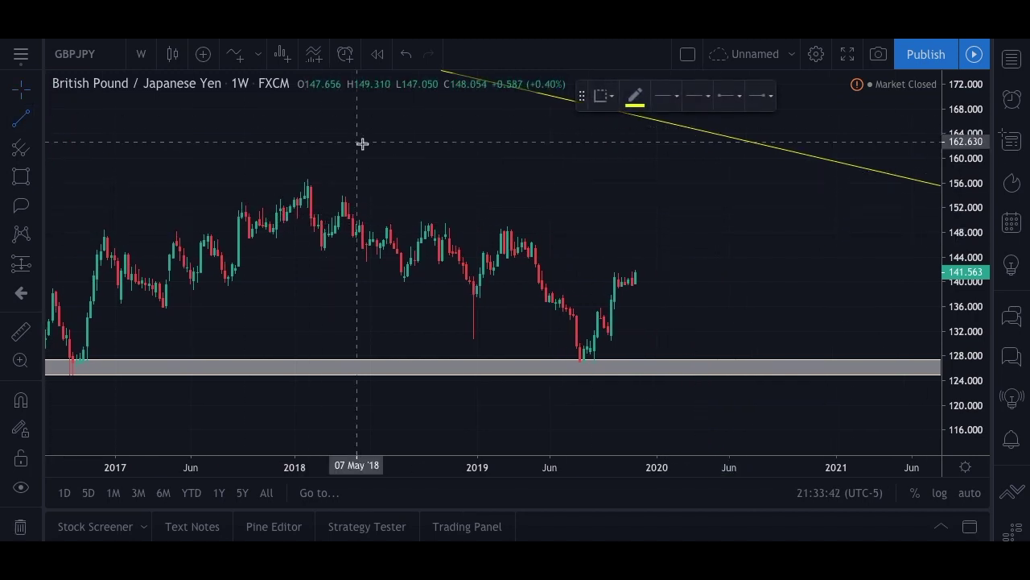
pyautogui.click(309, 180)
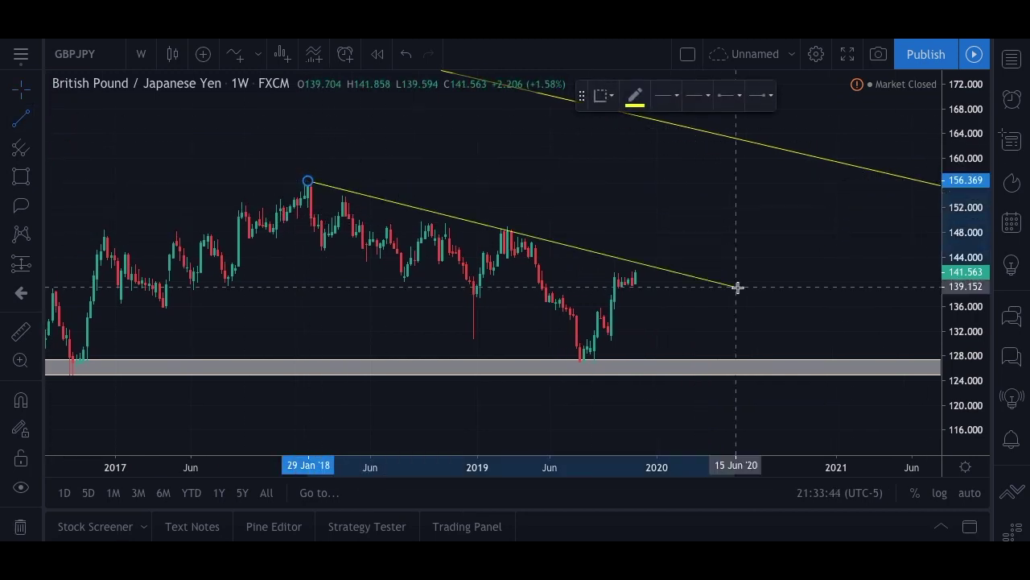
pyautogui.click(866, 308)
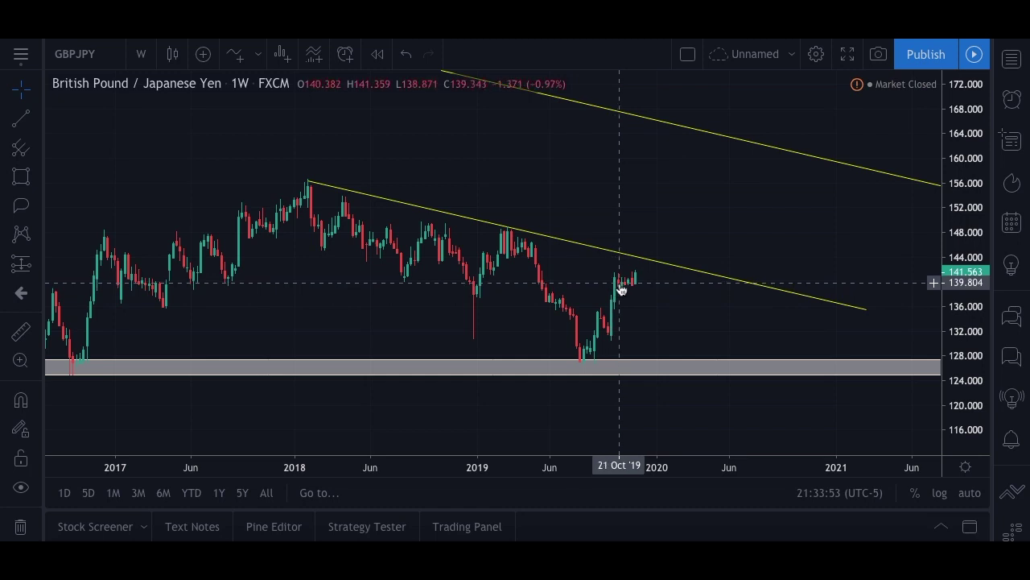
pyautogui.scroll(4, 723, 317)
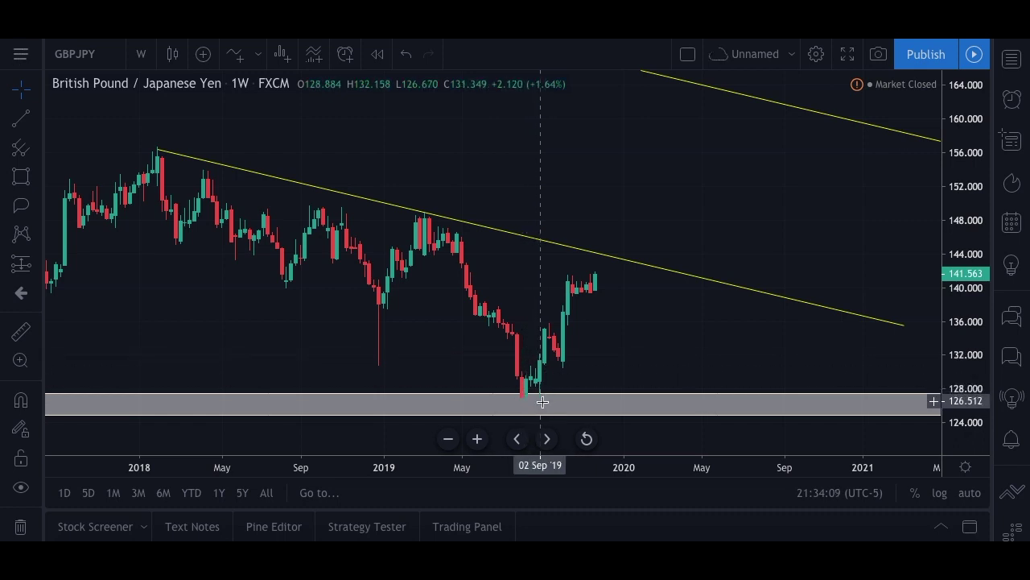
pyautogui.moveTo(550, 332); pyautogui.dragTo(554, 333)
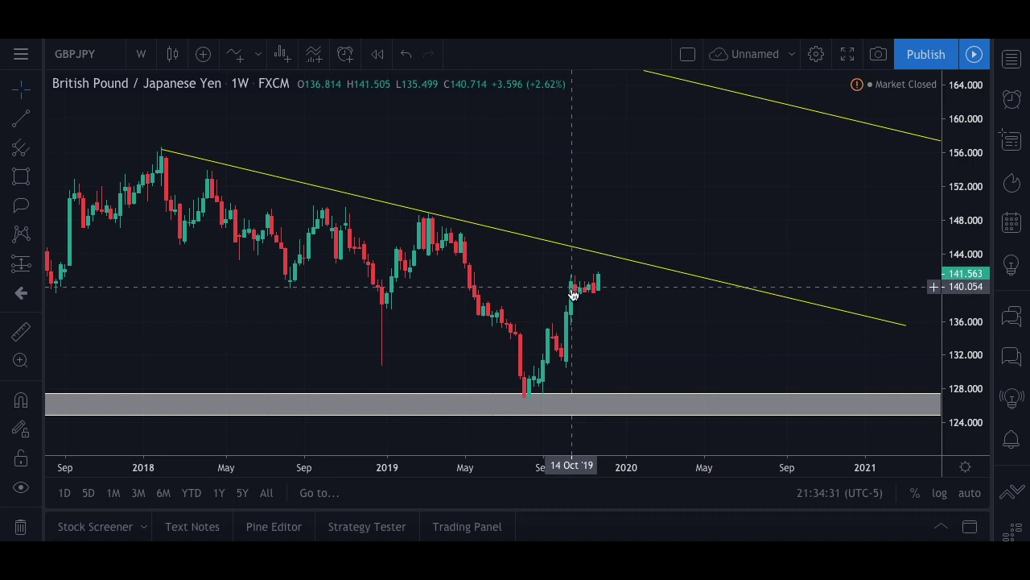
pyautogui.scroll(3, 567, 270)
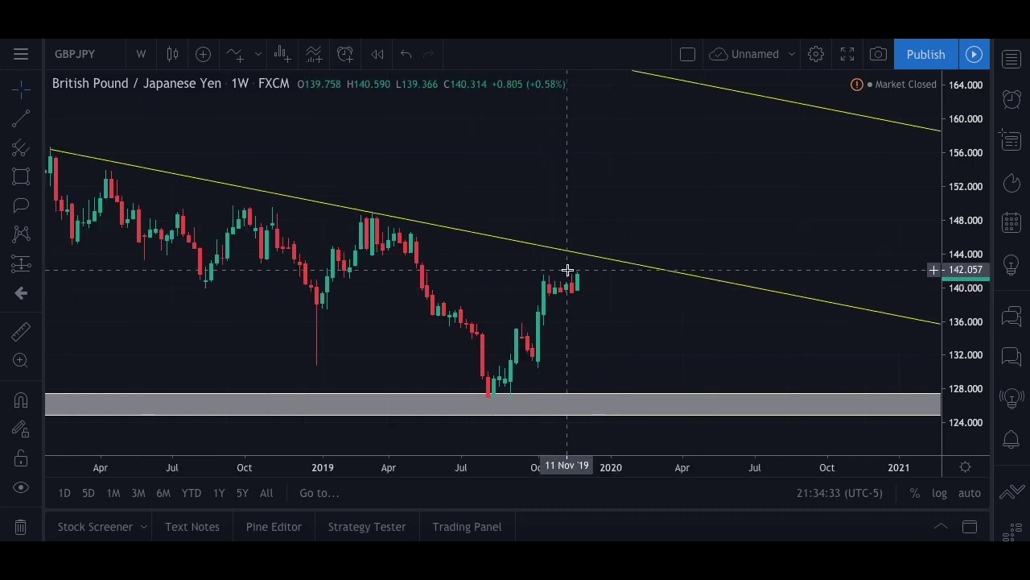
pyautogui.scroll(-2, 593, 265)
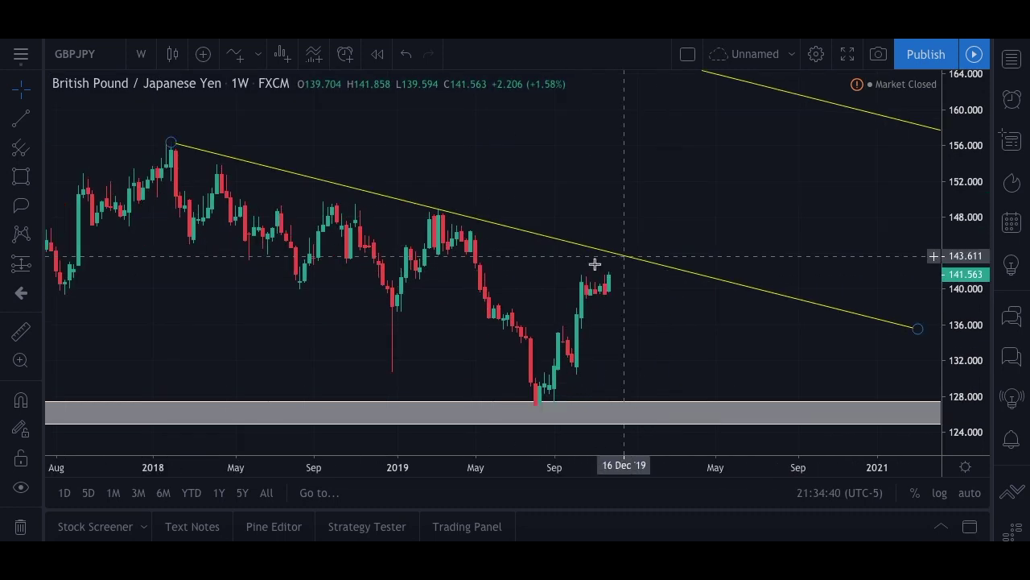
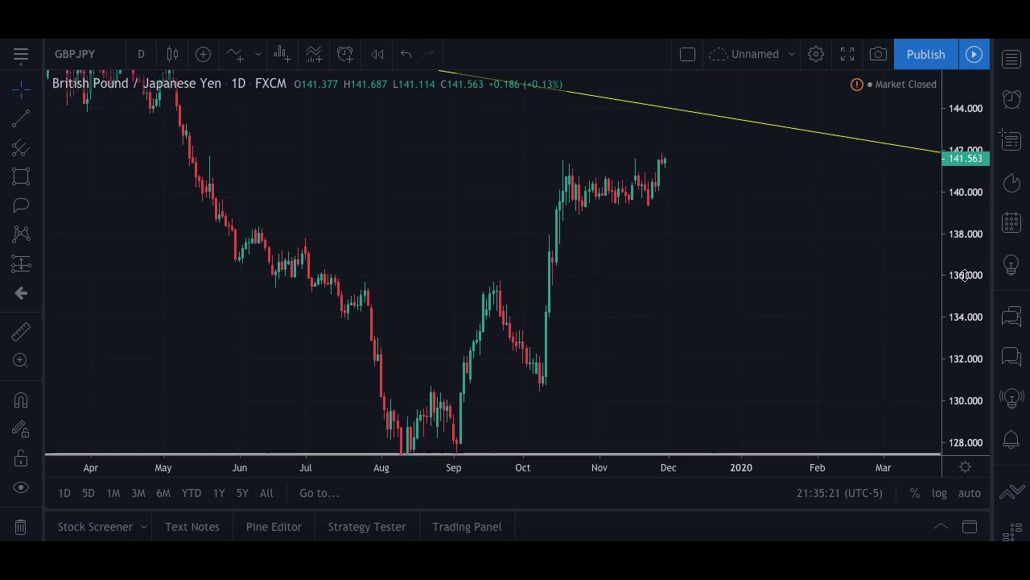
# Step: On the 1-day chart, draw a thin rectangle support zone near 139 under the October–November 2019 lows, extending into January 2020
pyautogui.scroll(3, 779, 214)
pyautogui.moveTo(699, 276); pyautogui.dragTo(661, 299)
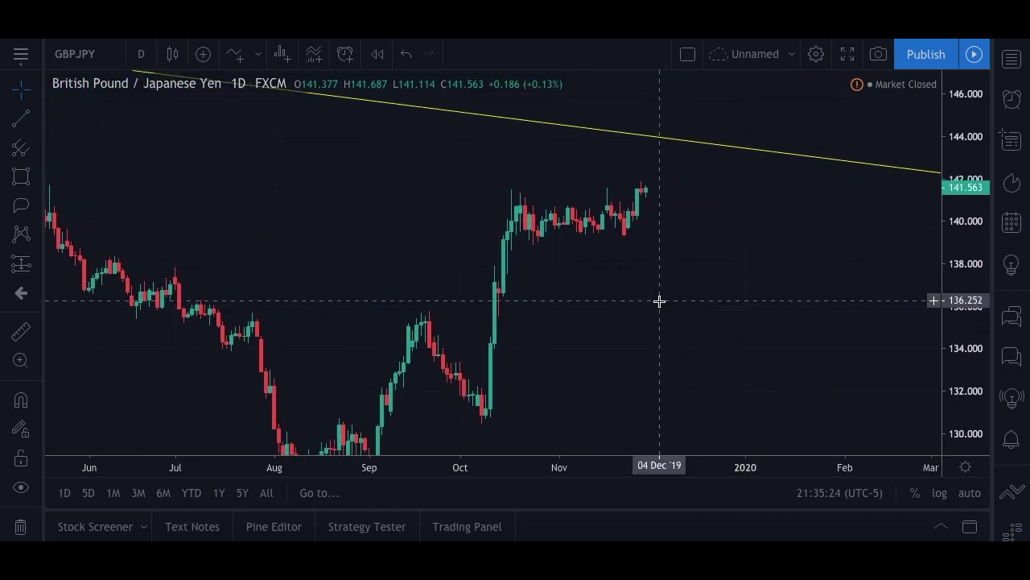
pyautogui.click(21, 177)
pyautogui.click(520, 241)
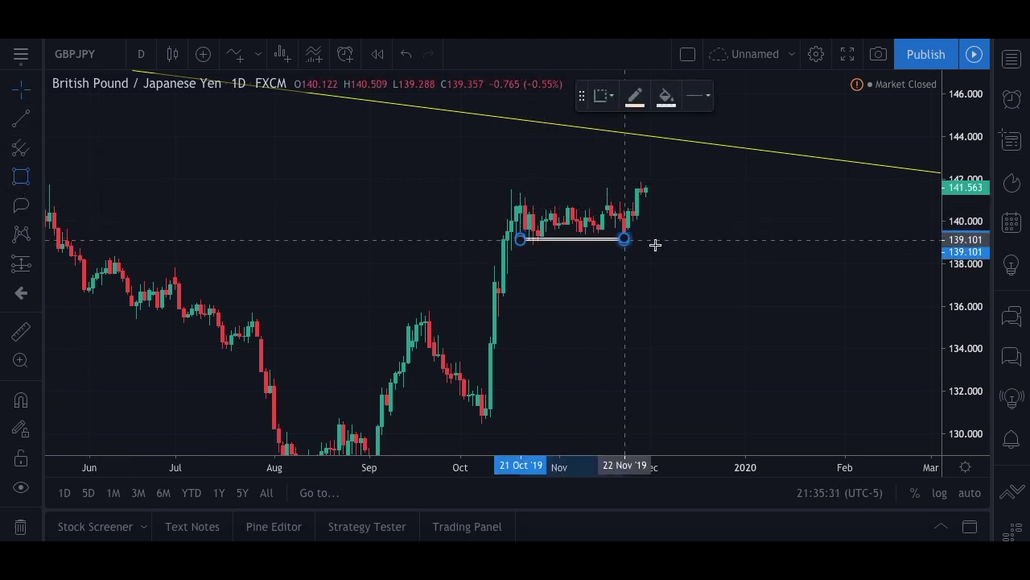
pyautogui.click(818, 241)
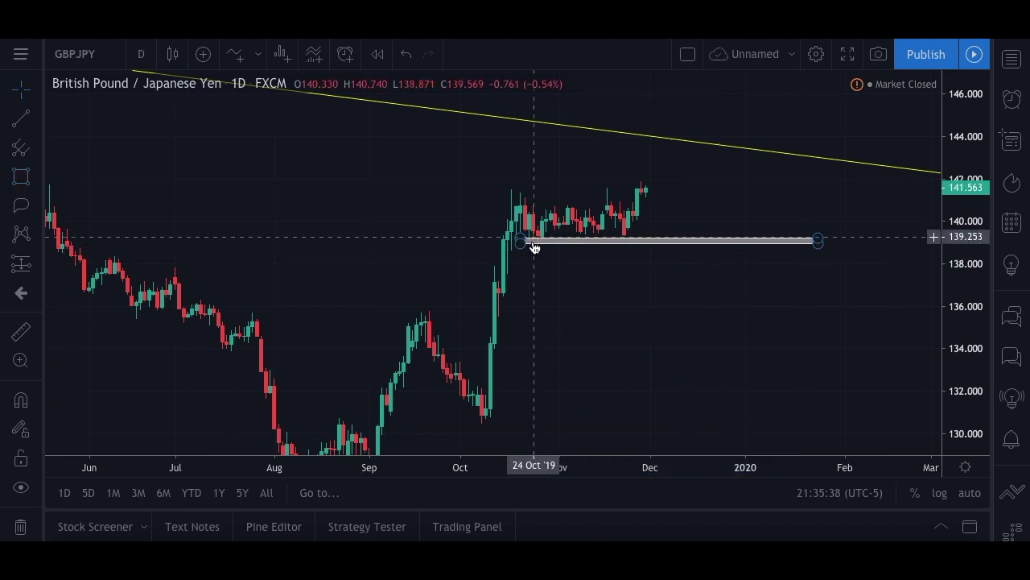
# Step: Place a horizontal line at 141.011 along the top of the October–November 2019 consolidation, just below the latest candles
pyautogui.scroll(3, 531, 245)
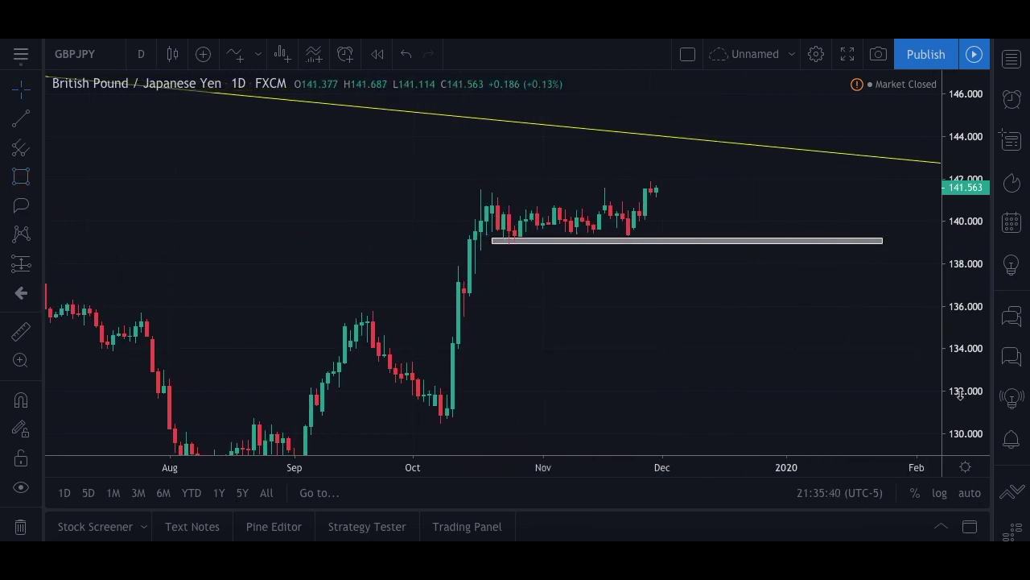
pyautogui.moveTo(959, 393); pyautogui.dragTo(968, 294)
pyautogui.scroll(2, 430, 223)
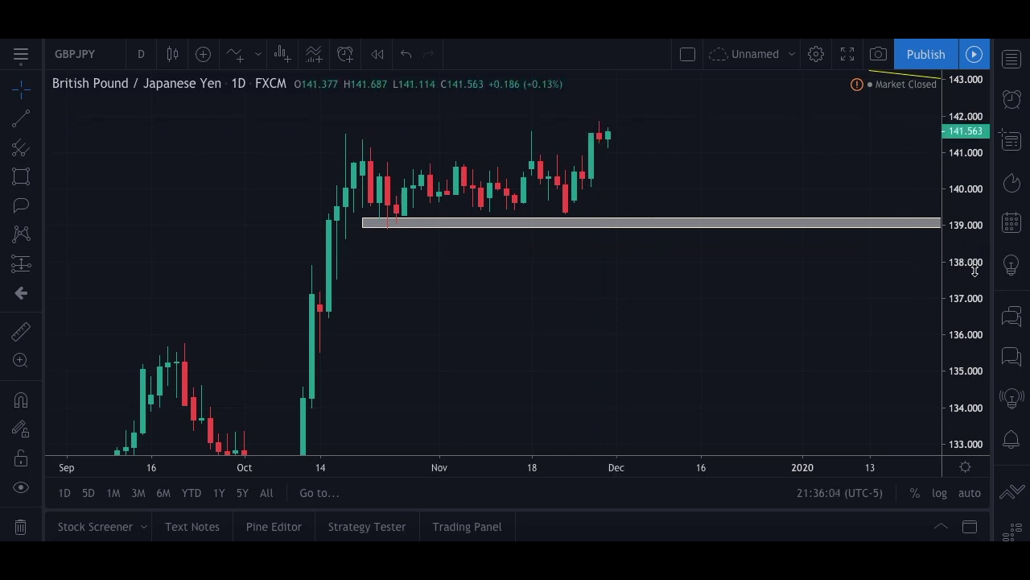
pyautogui.scroll(2, 723, 168)
pyautogui.moveTo(722, 168); pyautogui.dragTo(674, 253)
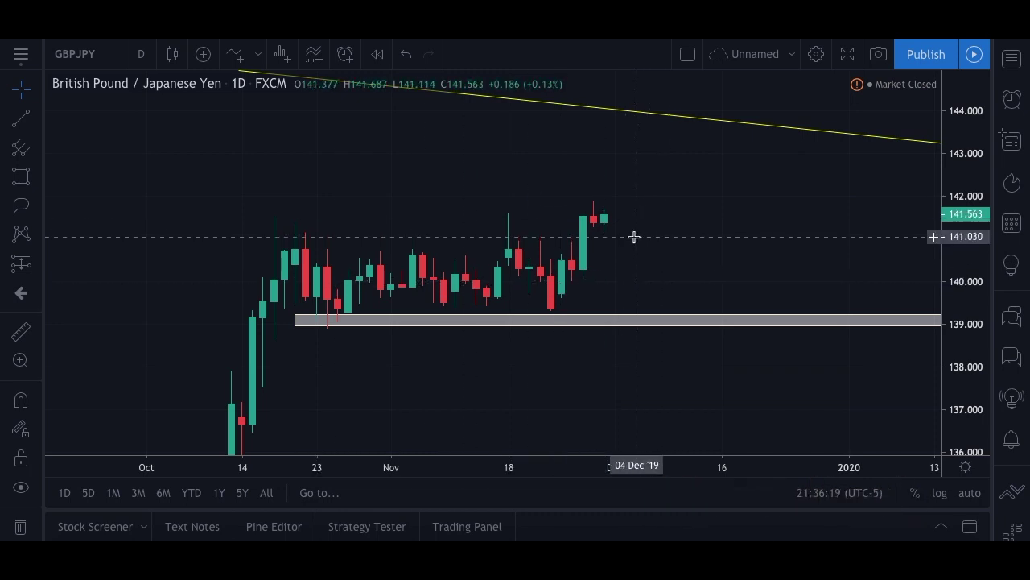
pyautogui.click(36, 122)
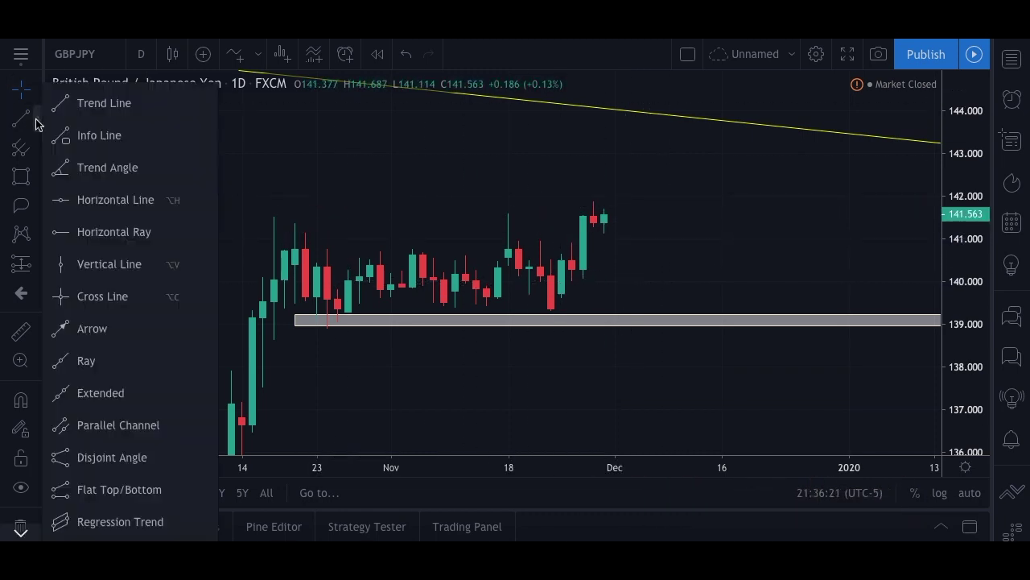
pyautogui.click(103, 200)
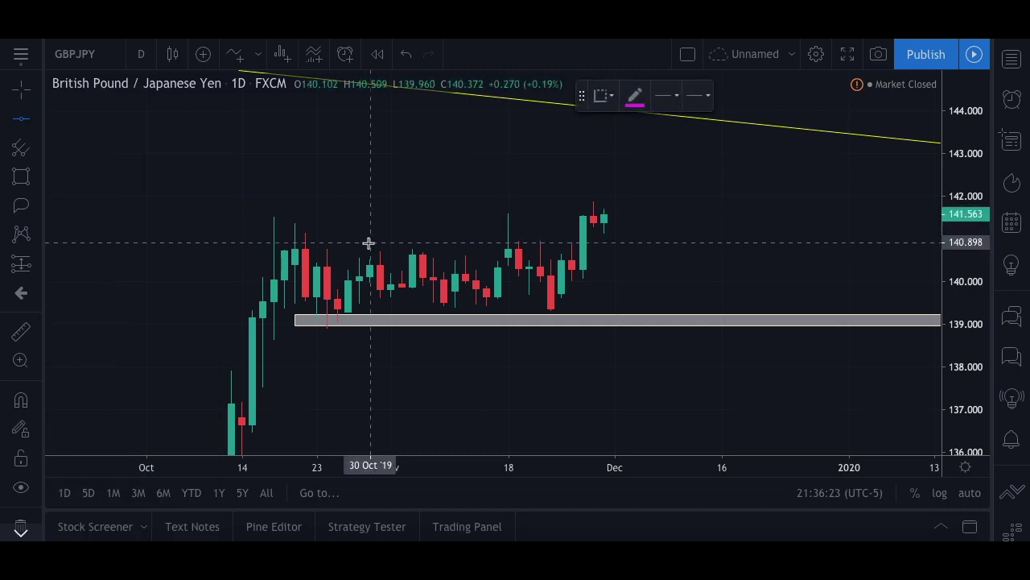
pyautogui.click(493, 243)
pyautogui.moveTo(494, 245); pyautogui.dragTo(496, 237)
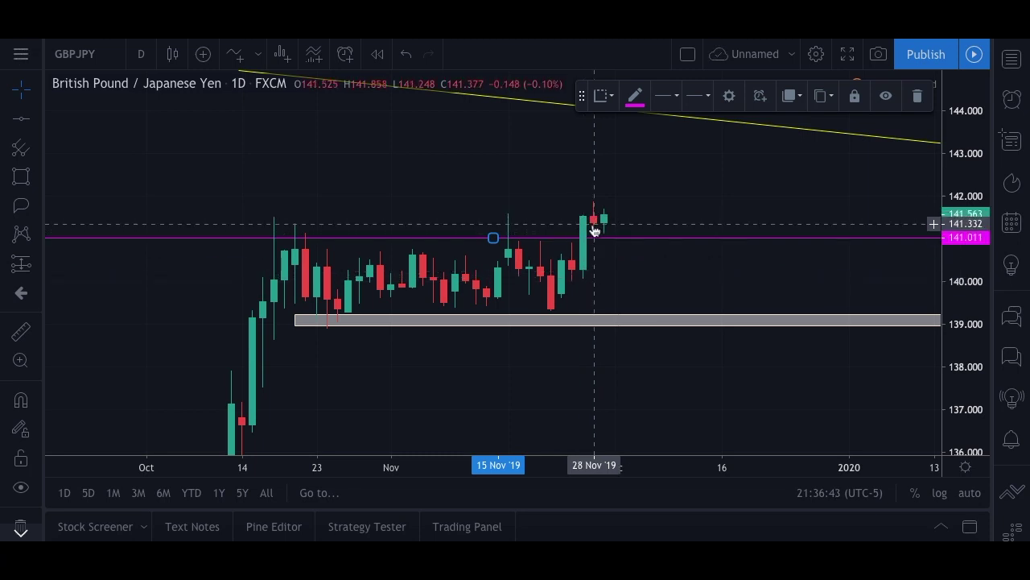
pyautogui.click(663, 183)
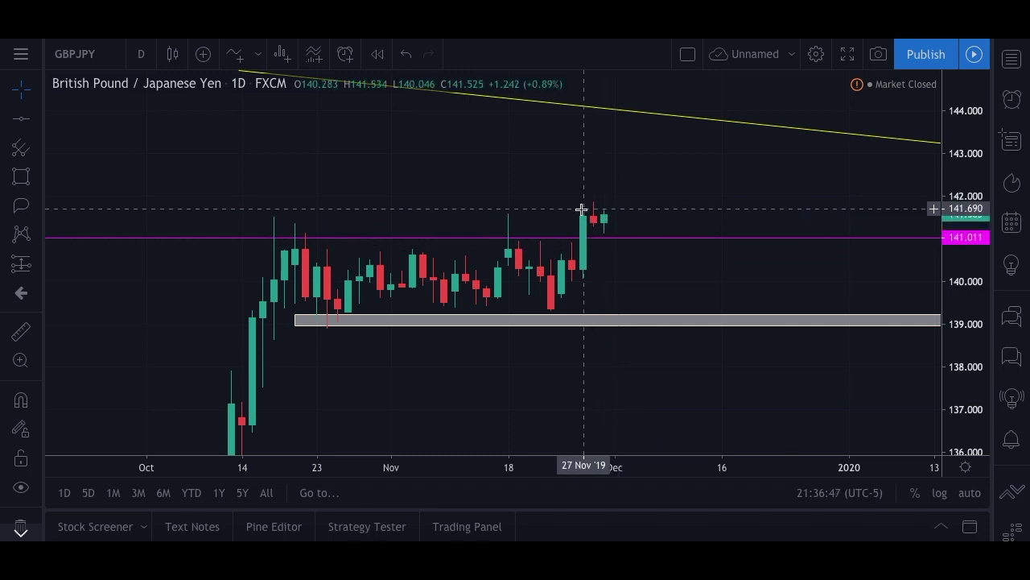
pyautogui.moveTo(974, 237); pyautogui.dragTo(974, 218)
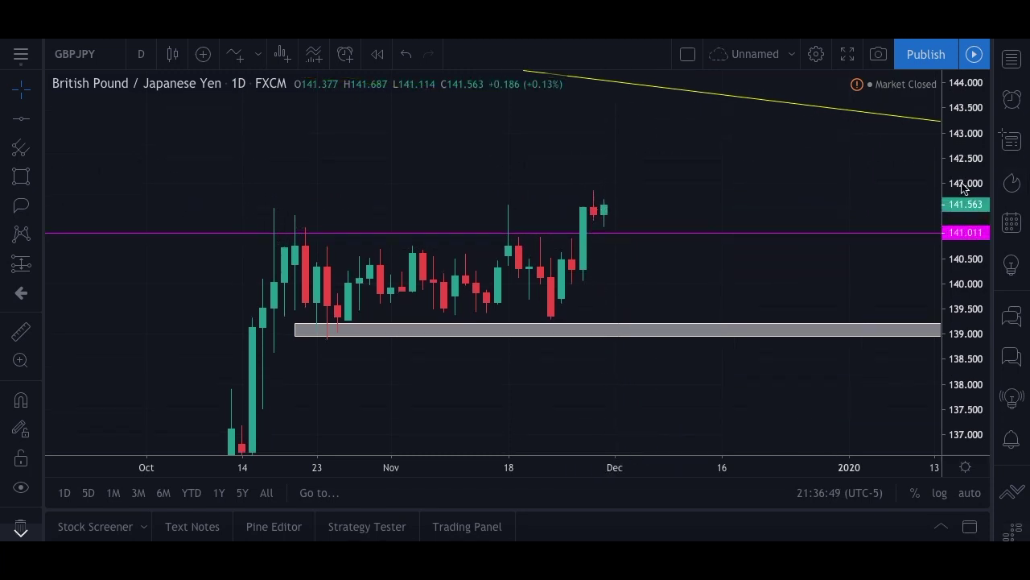
# Step: Activate the Brush tool on the daily chart and set its colour to yellow
pyautogui.scroll(2, 647, 184)
pyautogui.moveTo(958, 336); pyautogui.dragTo(958, 310)
pyautogui.moveTo(690, 253); pyautogui.dragTo(699, 289)
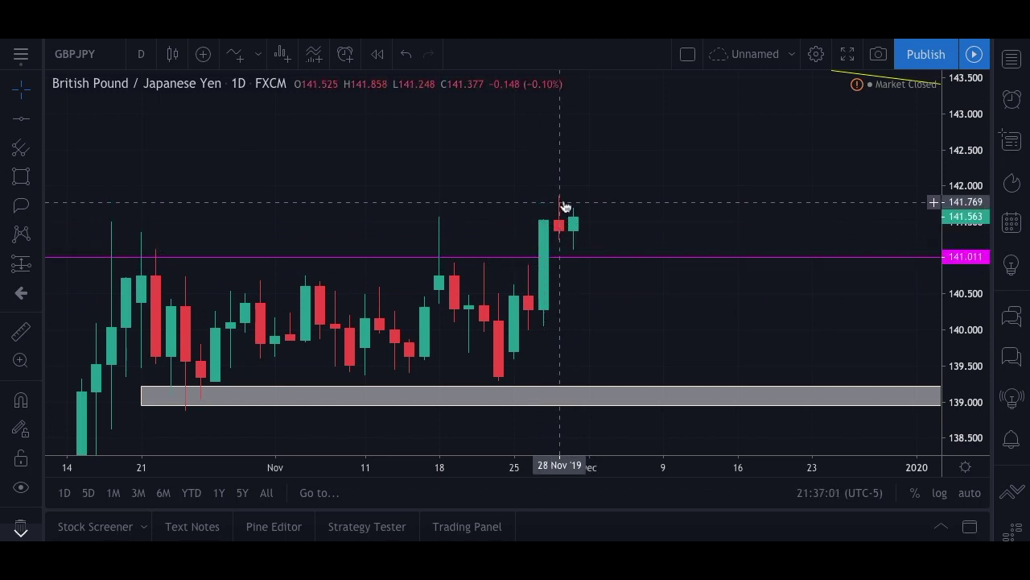
pyautogui.click(576, 257)
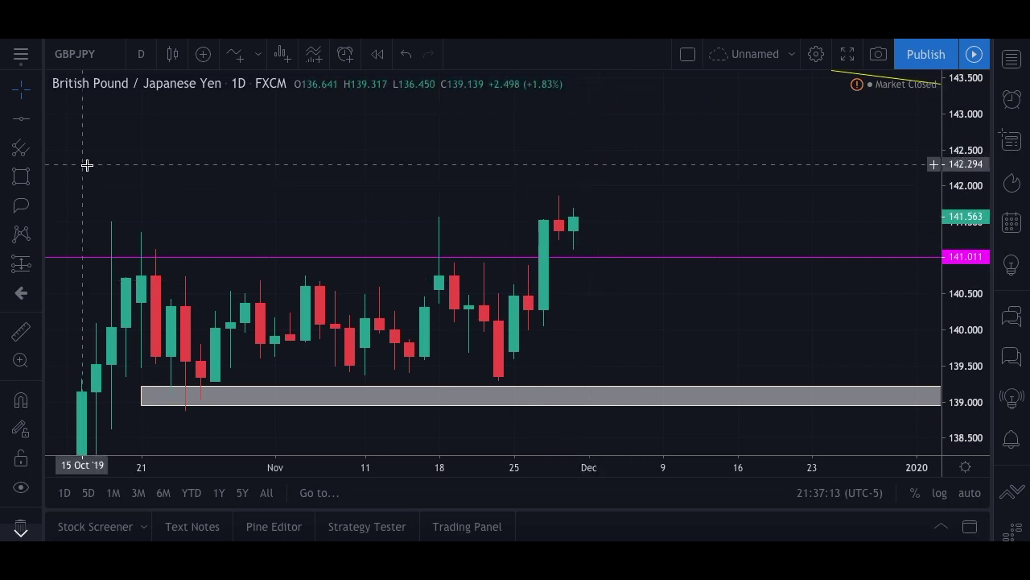
pyautogui.click(38, 181)
pyautogui.click(73, 189)
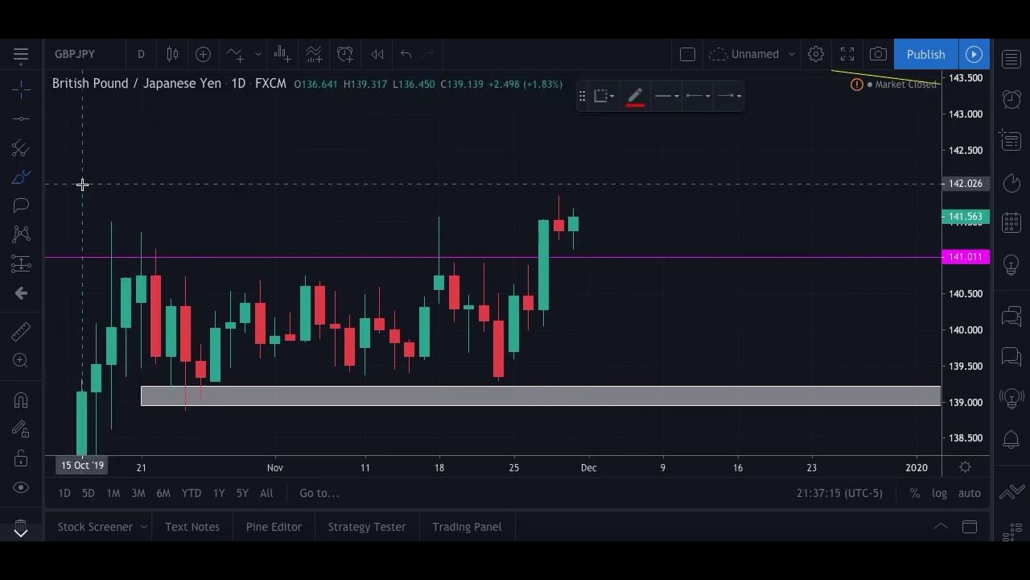
pyautogui.click(635, 96)
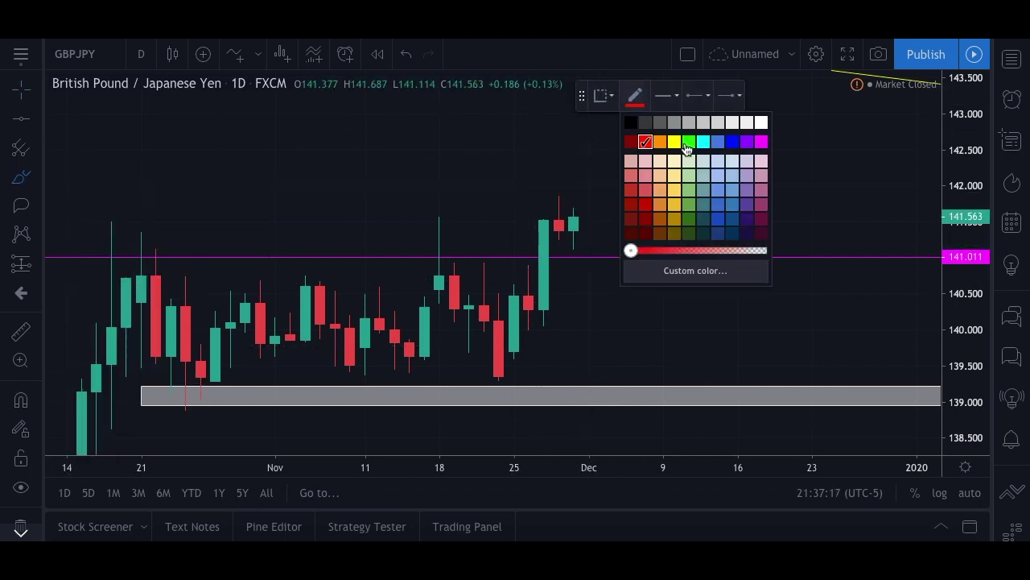
pyautogui.click(675, 142)
# Step: Brush a projected path from the breakout candle near 141 through a pullback up to about 143, and delete it
pyautogui.moveTo(544, 252); pyautogui.dragTo(603, 111)
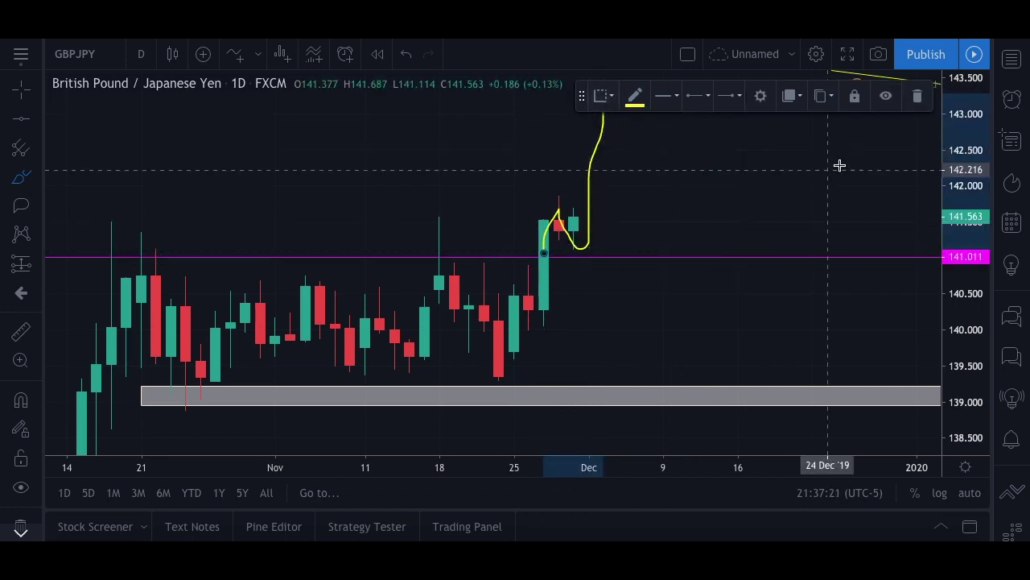
pyautogui.click(918, 97)
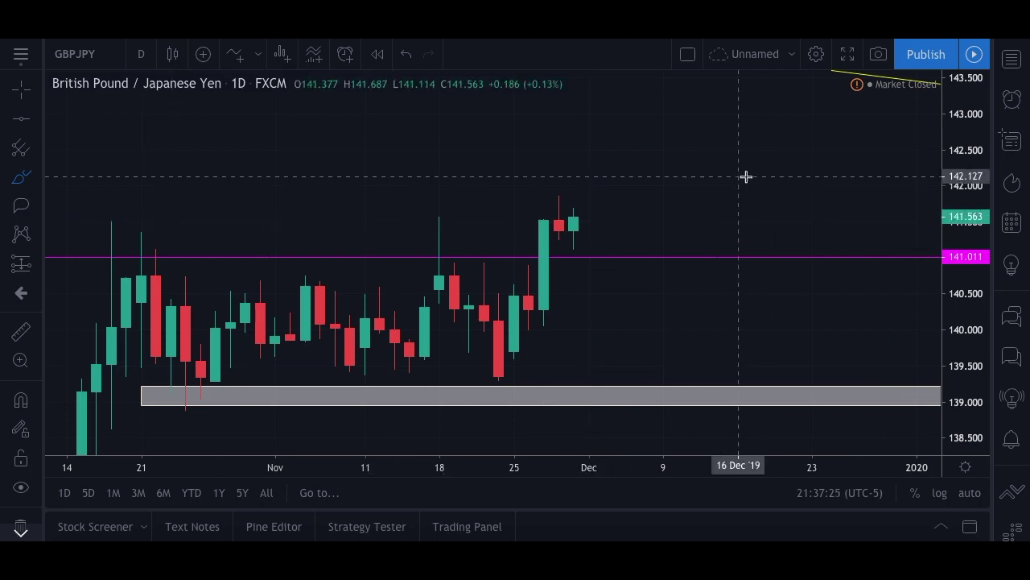
pyautogui.scroll(-2, 919, 175)
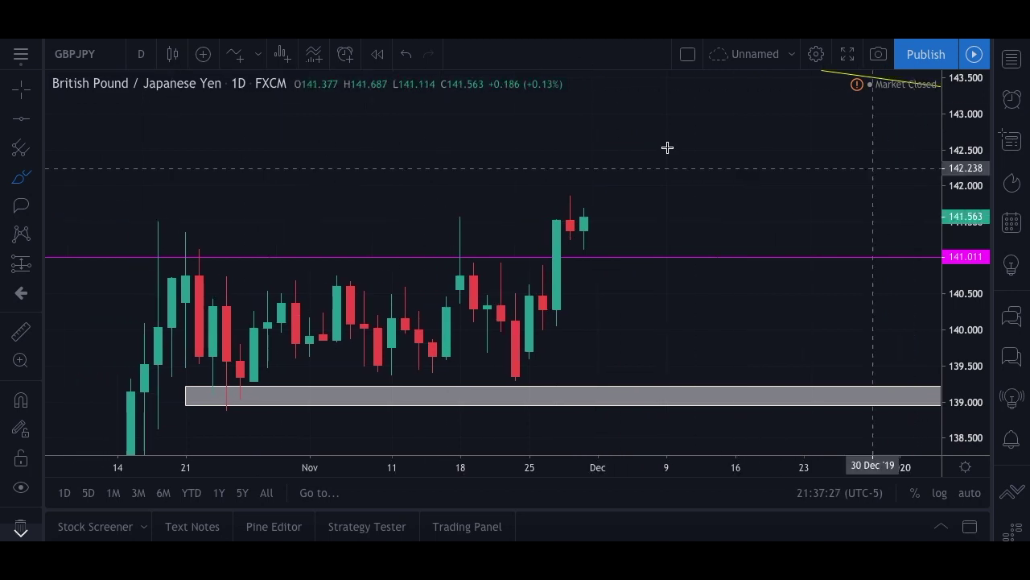
# Step: Switch the chart to the 4-hour interval and bring the latest candles above the 141.011 line into focus
pyautogui.click(139, 54)
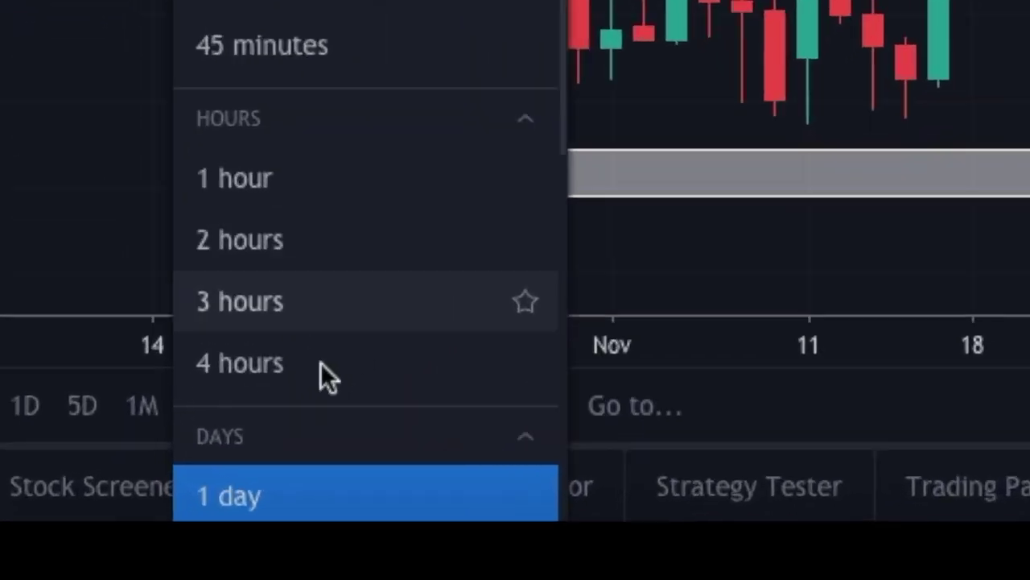
pyautogui.click(186, 470)
pyautogui.scroll(-3, 719, 225)
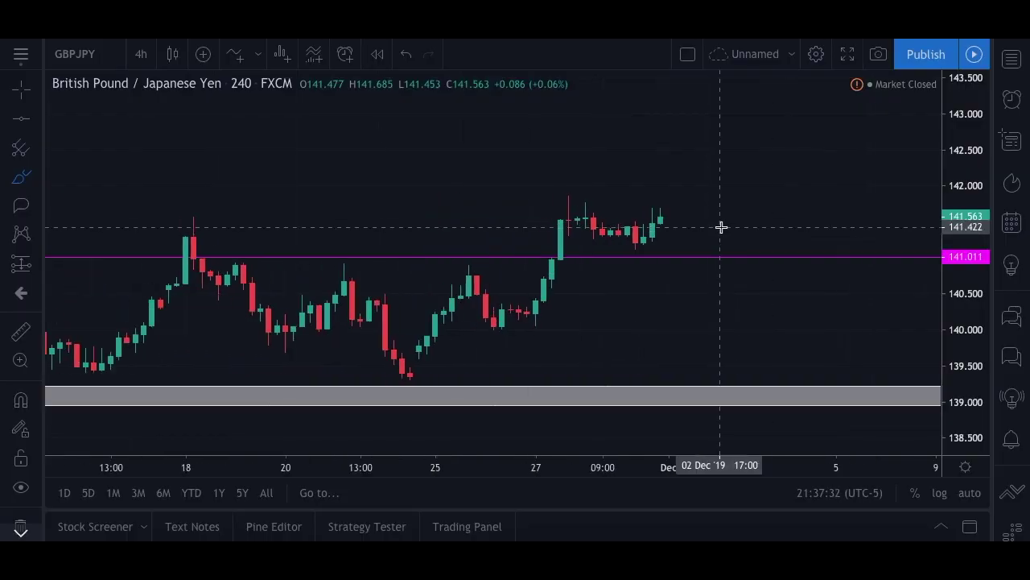
pyautogui.moveTo(966, 306); pyautogui.dragTo(522, 172)
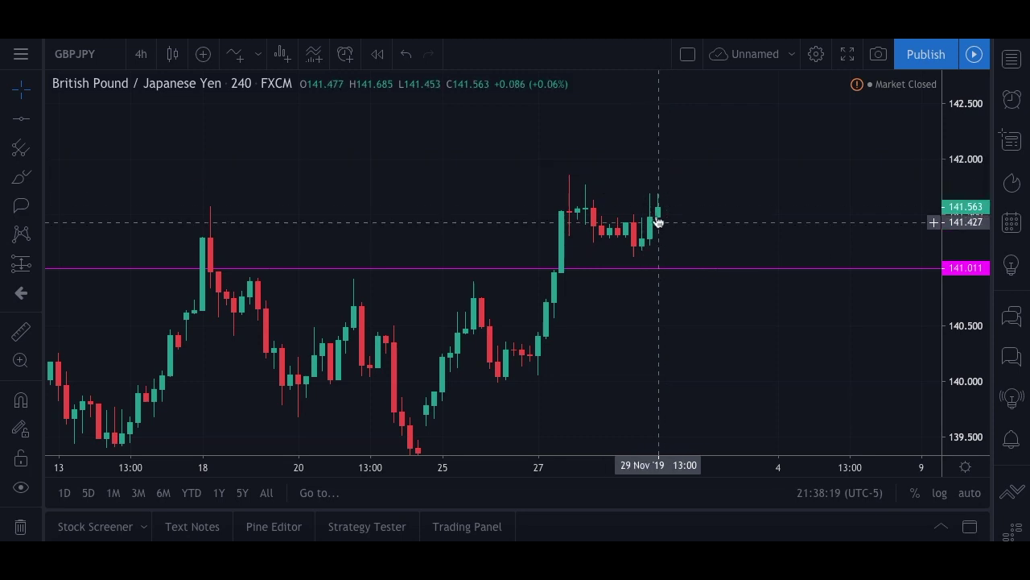
pyautogui.scroll(-3, 720, 242)
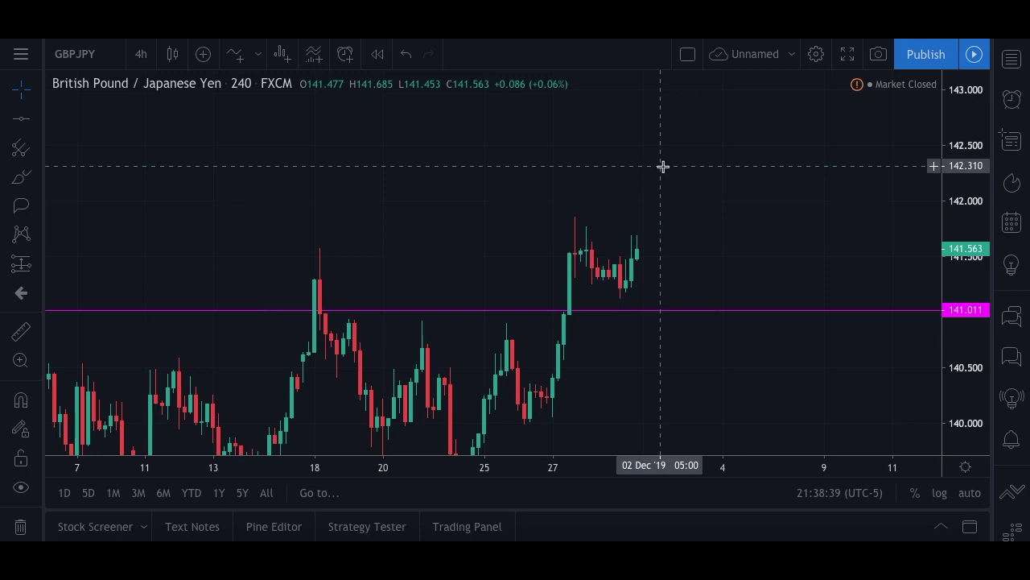
# Step: Place a horizontal line at 141.876 along the late November 2019 high and colour it yellow
pyautogui.click(21, 182)
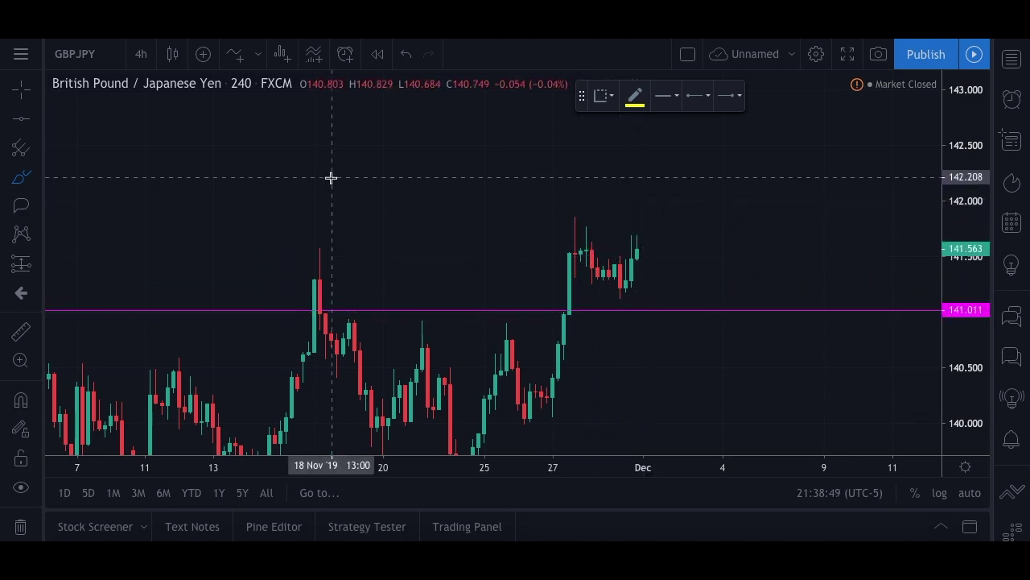
pyautogui.click(21, 118)
pyautogui.click(660, 214)
pyautogui.click(636, 97)
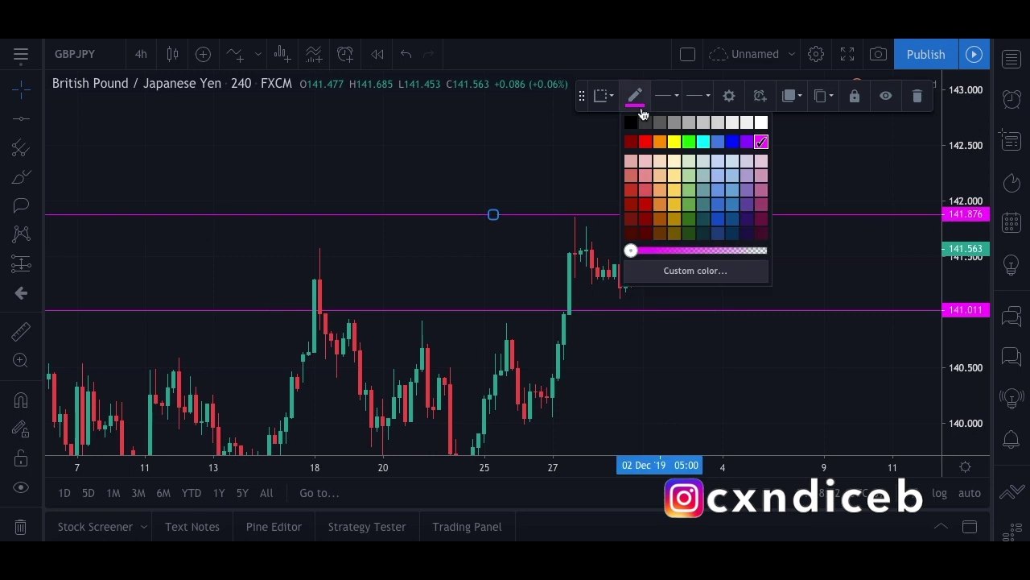
pyautogui.click(676, 142)
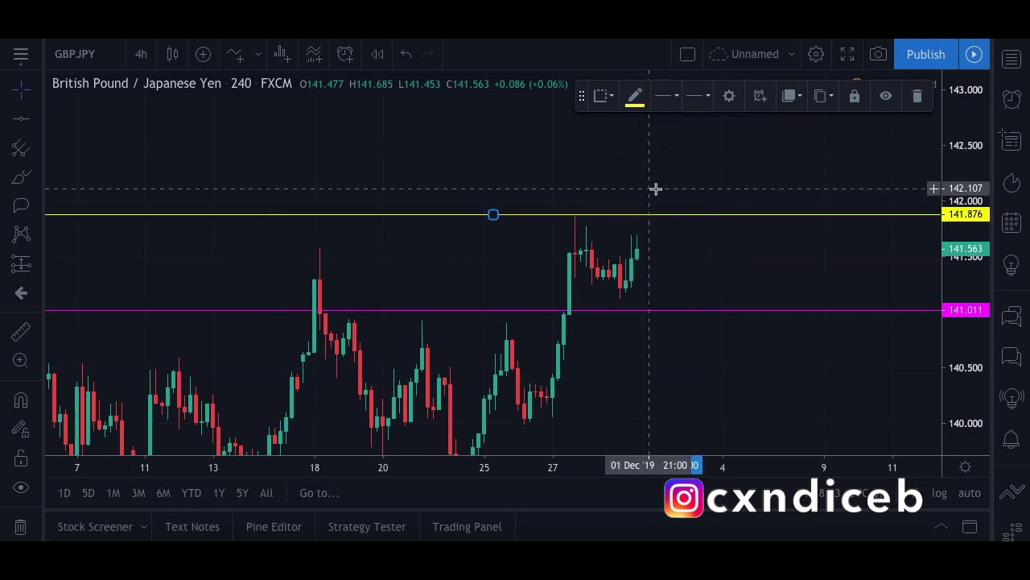
pyautogui.click(724, 191)
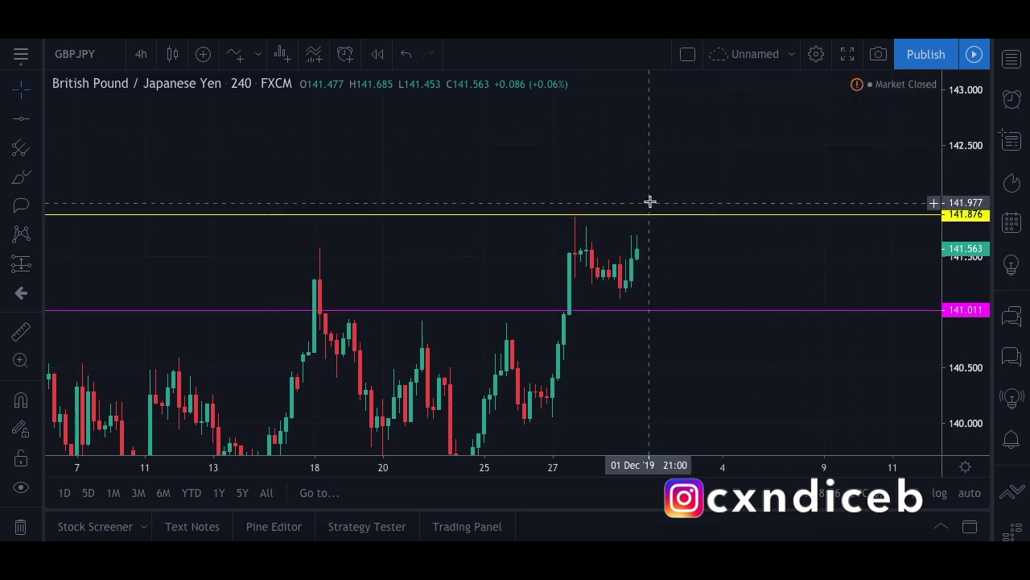
# Step: Brush a small yellow circle at about 142, just above the 141.876 line and the latest candles
pyautogui.click(21, 182)
pyautogui.click(494, 213)
pyautogui.moveTo(638, 193)
pyautogui.mouseDown()
pyautogui.moveTo(635, 202)
pyautogui.moveTo(663, 191)
pyautogui.moveTo(633, 193)
pyautogui.mouseUp()
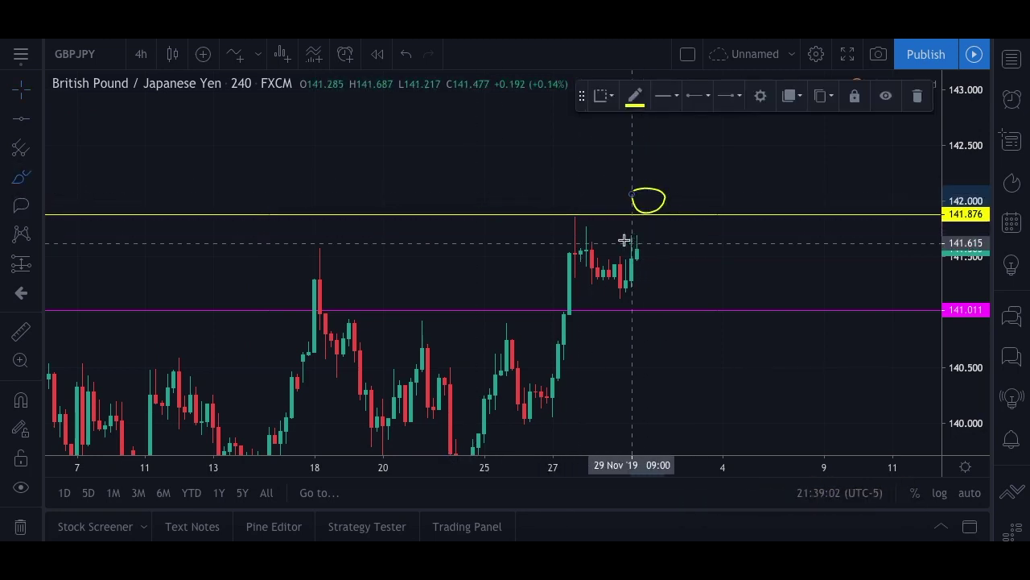
# Step: Examine the 4-hour price action between the support zone near 139 and the descending trend line above the 141.876 level
pyautogui.scroll(-2, 688, 267)
pyautogui.scroll(-1, 690, 267)
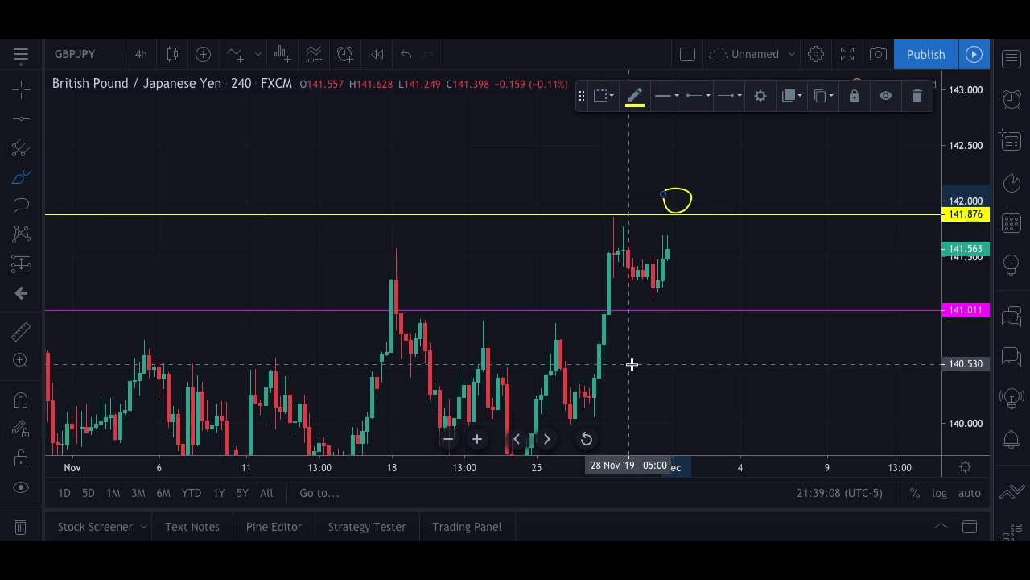
pyautogui.scroll(-1, 633, 363)
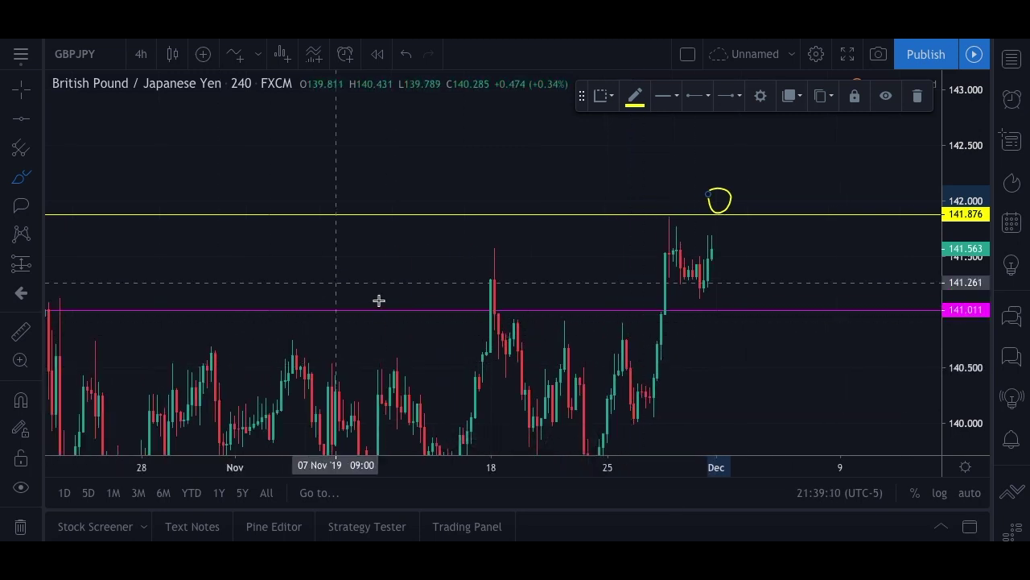
pyautogui.scroll(1, 662, 351)
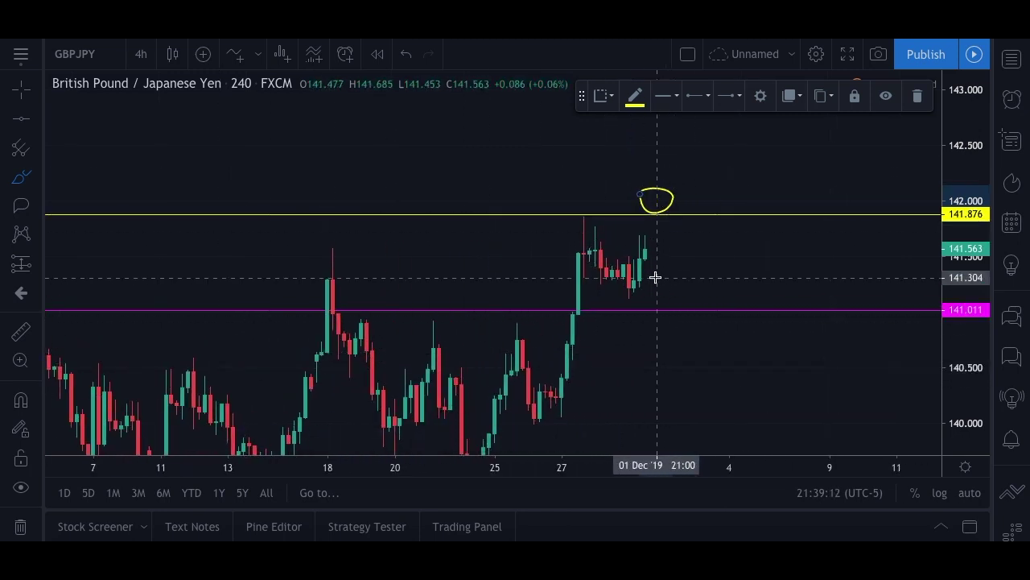
pyautogui.moveTo(954, 199); pyautogui.dragTo(946, 284)
pyautogui.scroll(-2, 753, 227)
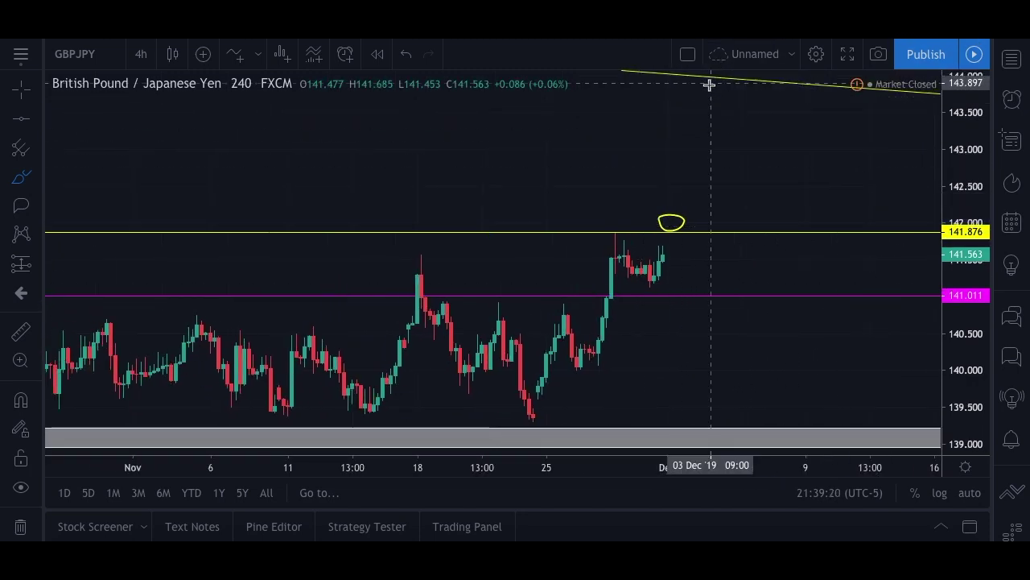
pyautogui.scroll(1, 703, 181)
pyautogui.scroll(-1, 702, 182)
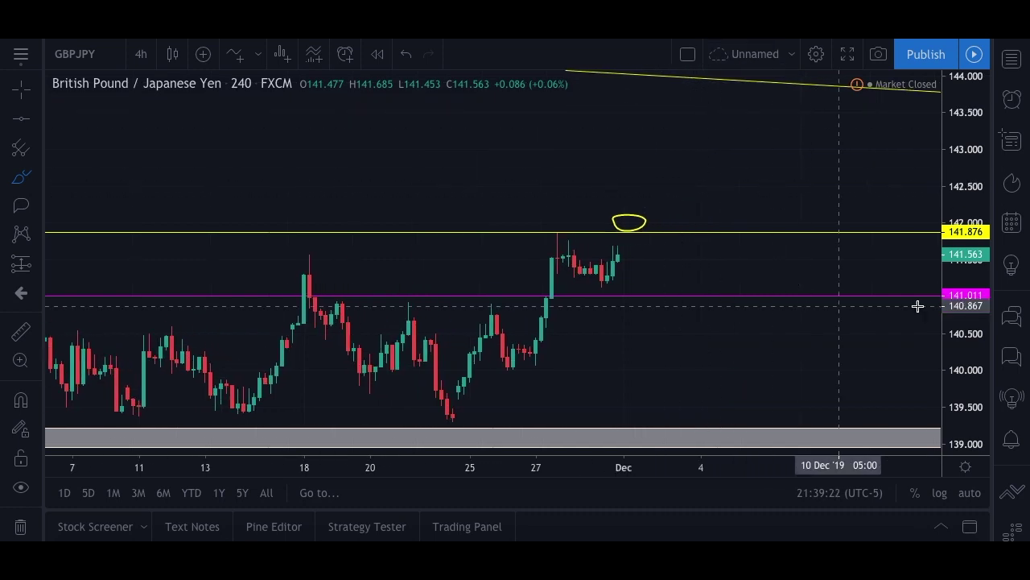
pyautogui.moveTo(958, 360); pyautogui.dragTo(958, 338)
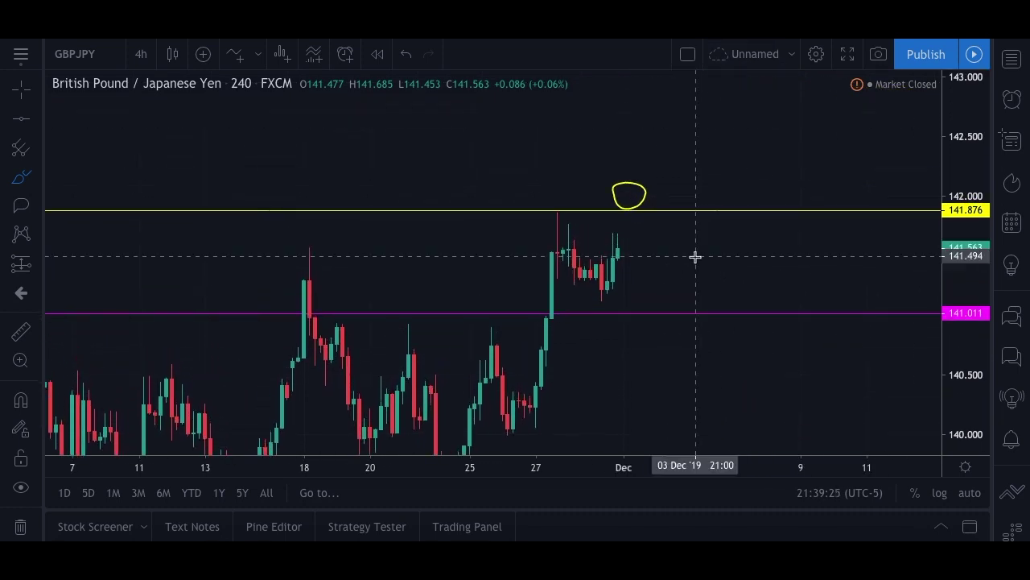
pyautogui.scroll(1, 695, 255)
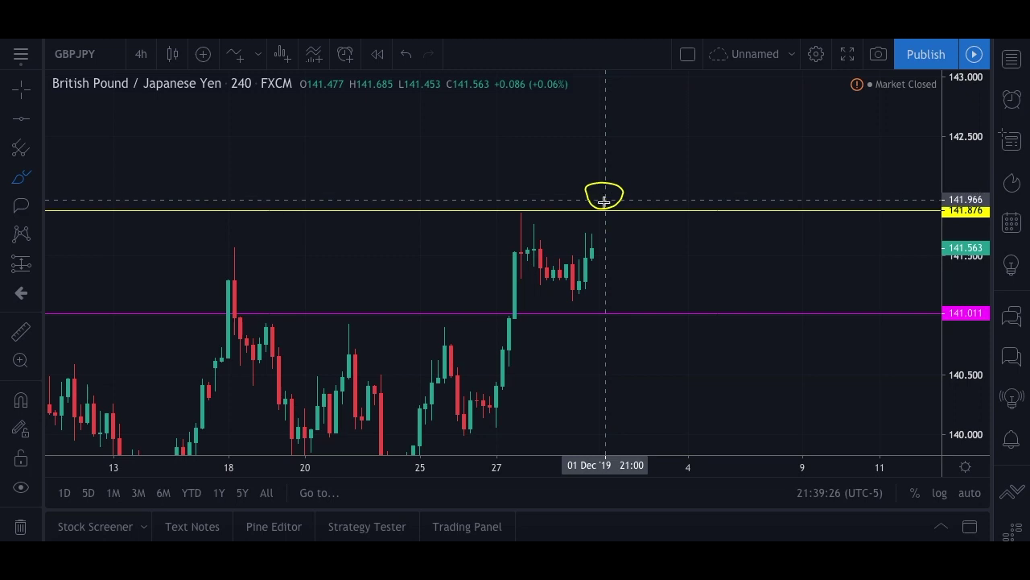
# Step: Brush a short horizontal mark at about 141.68, just below the yellow line beside the latest candle, and colour it red
pyautogui.click(22, 188)
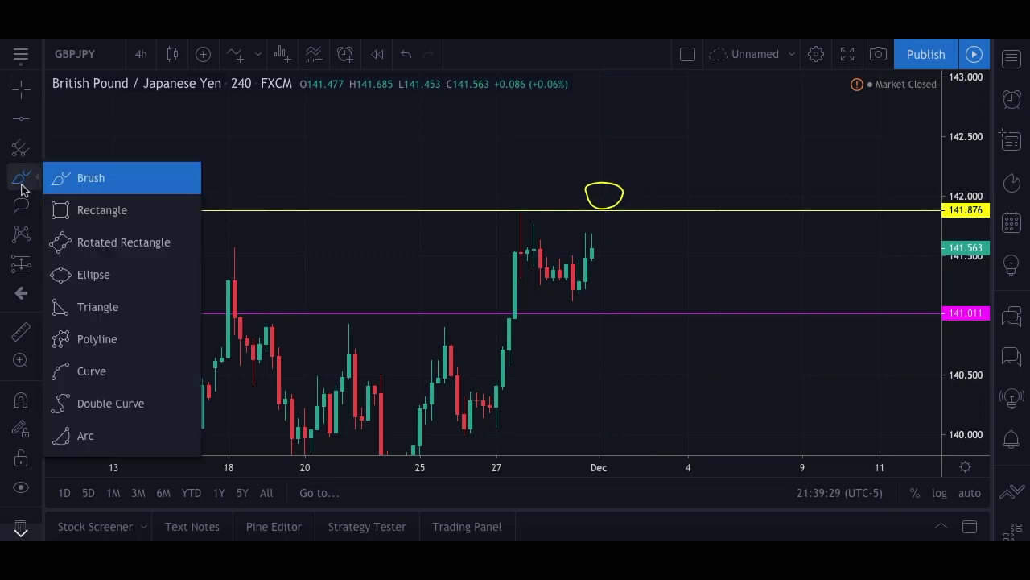
pyautogui.click(161, 186)
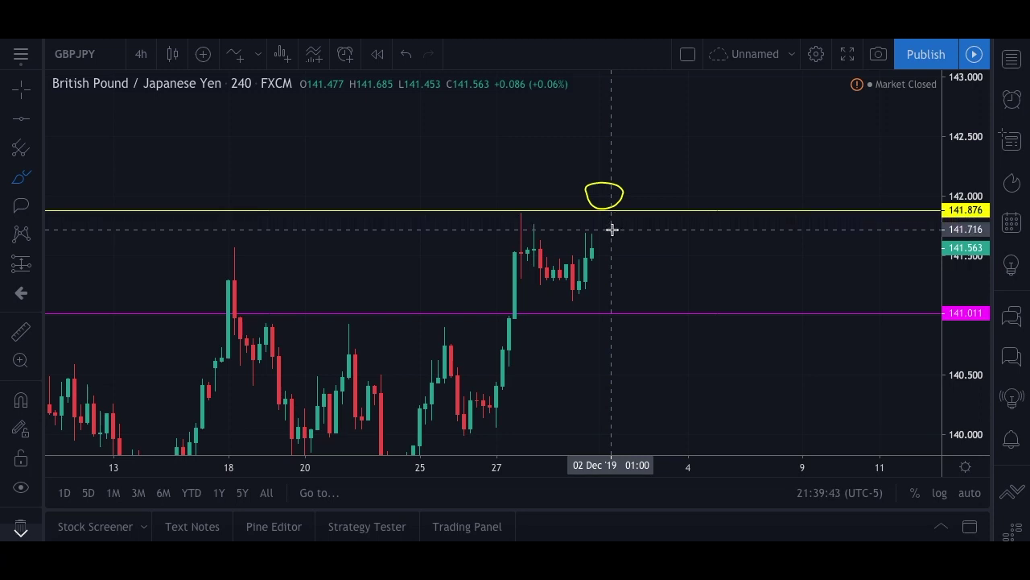
pyautogui.moveTo(610, 231)
pyautogui.mouseDown()
pyautogui.moveTo(624, 234)
pyautogui.moveTo(608, 234)
pyautogui.mouseUp()
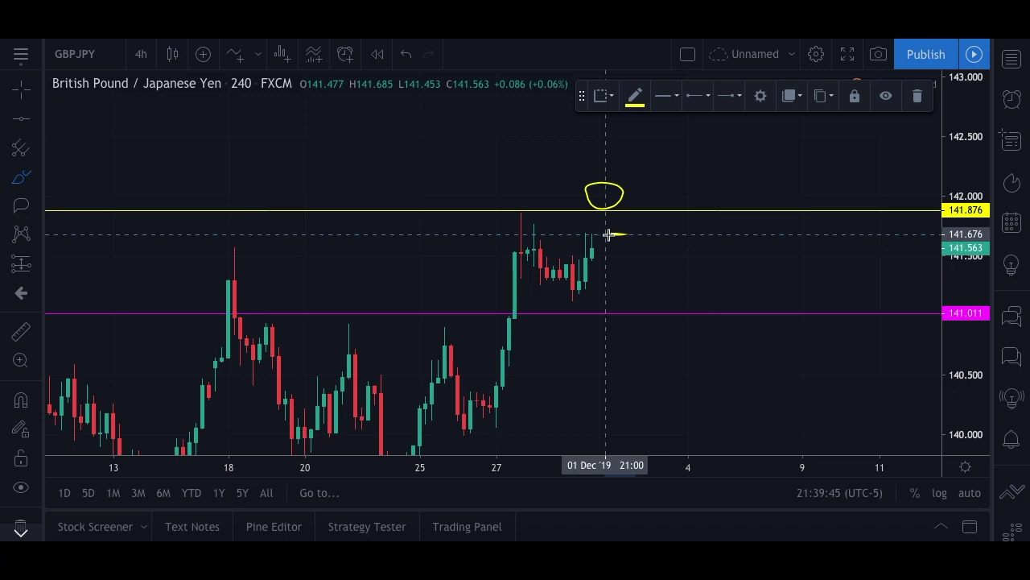
pyautogui.scroll(-1, 615, 233)
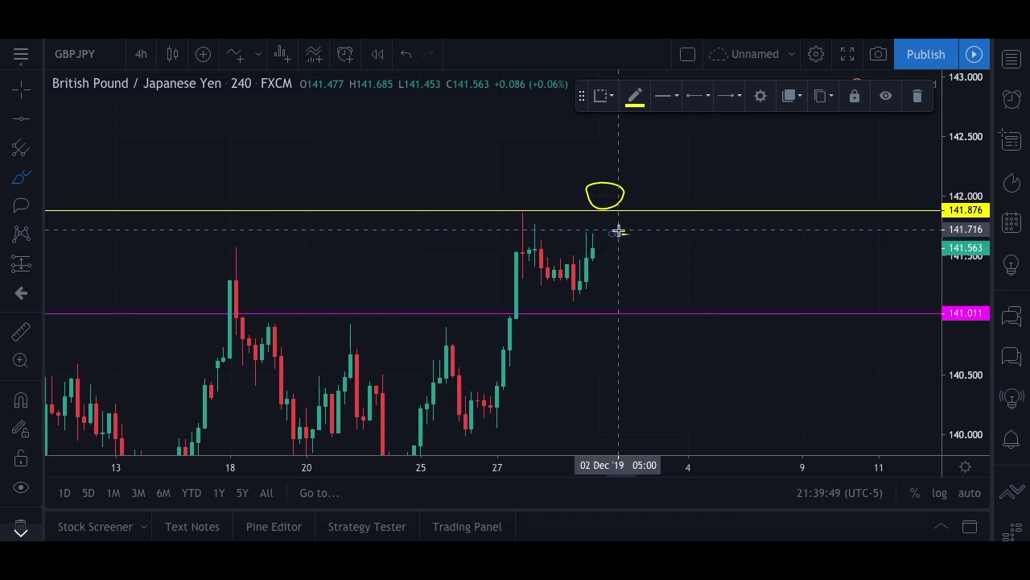
pyautogui.click(635, 96)
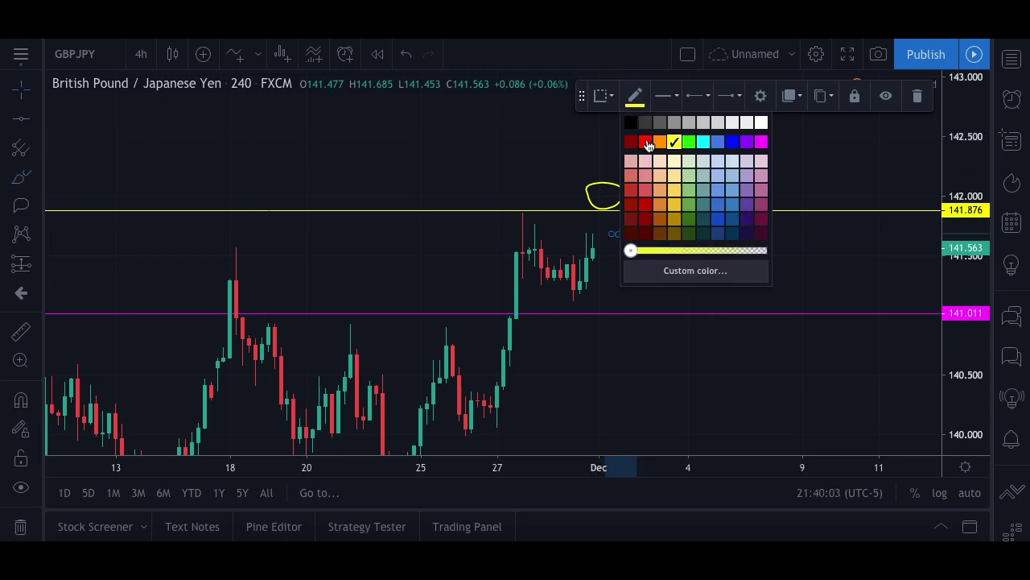
pyautogui.click(646, 153)
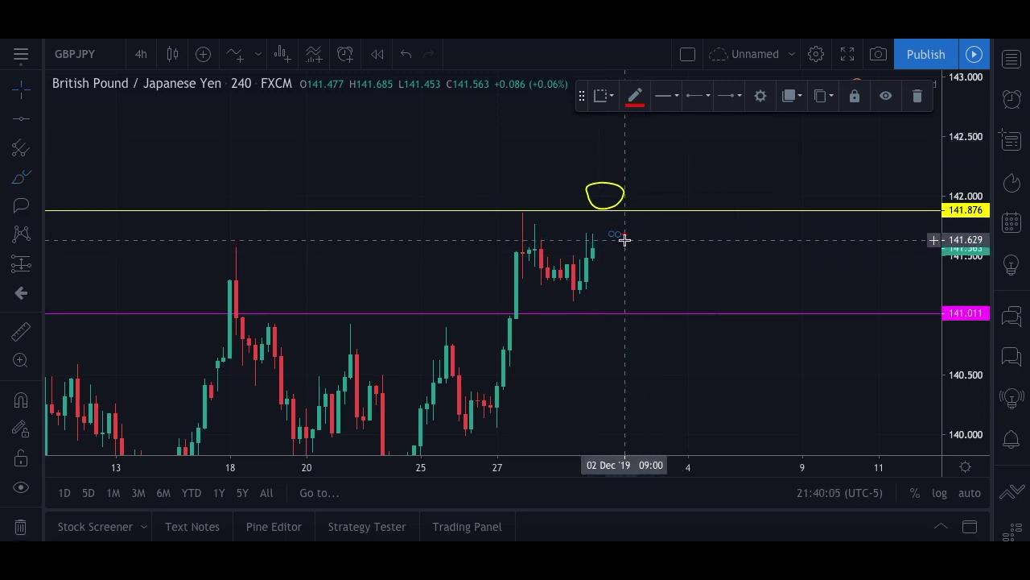
pyautogui.moveTo(618, 236); pyautogui.dragTo(604, 239)
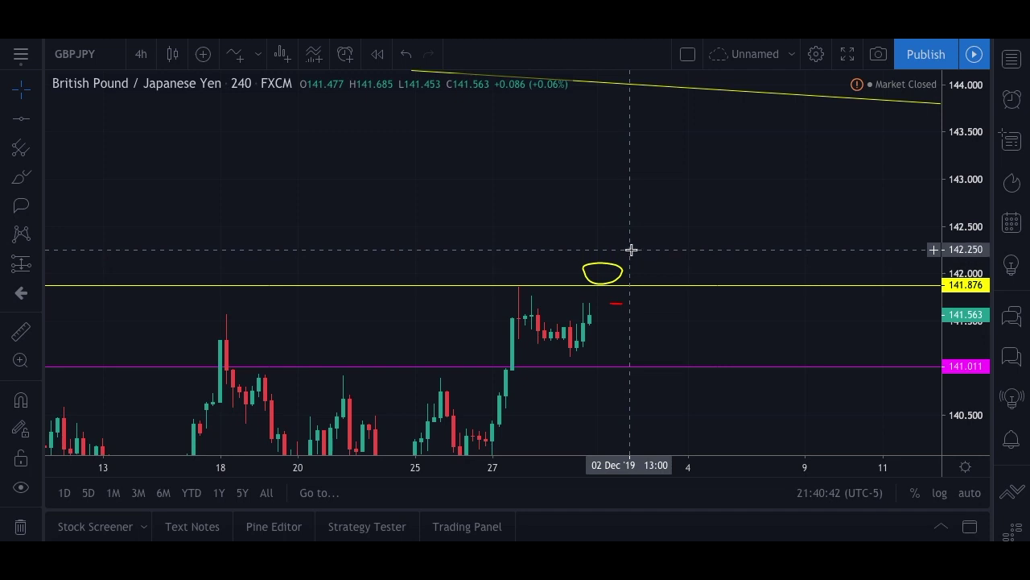
# Step: Brush a short horizontal mark at about 142.5, above the yellow circle, and colour it green
pyautogui.click(21, 179)
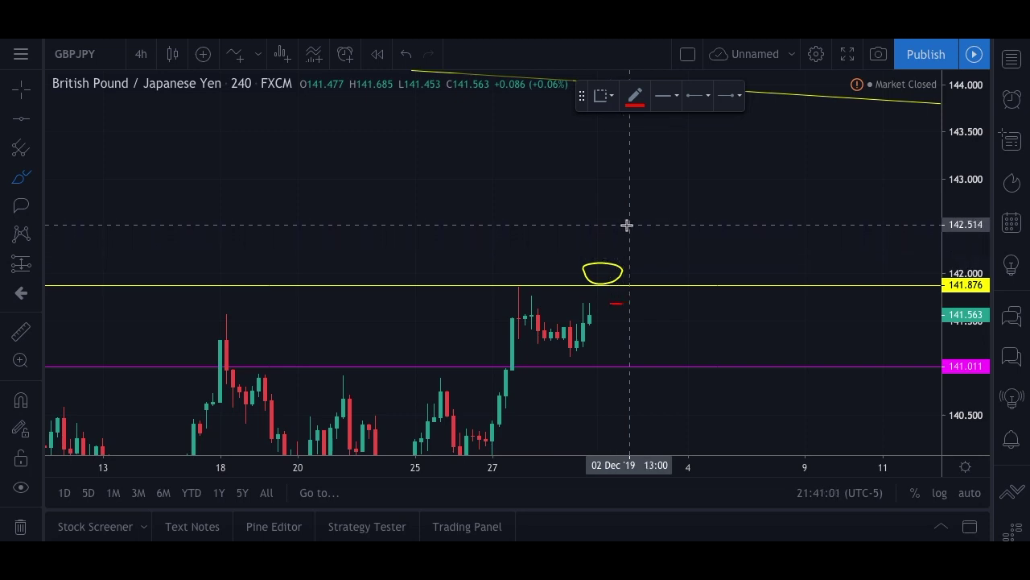
pyautogui.moveTo(627, 226); pyautogui.dragTo(607, 224)
pyautogui.click(635, 95)
pyautogui.click(690, 143)
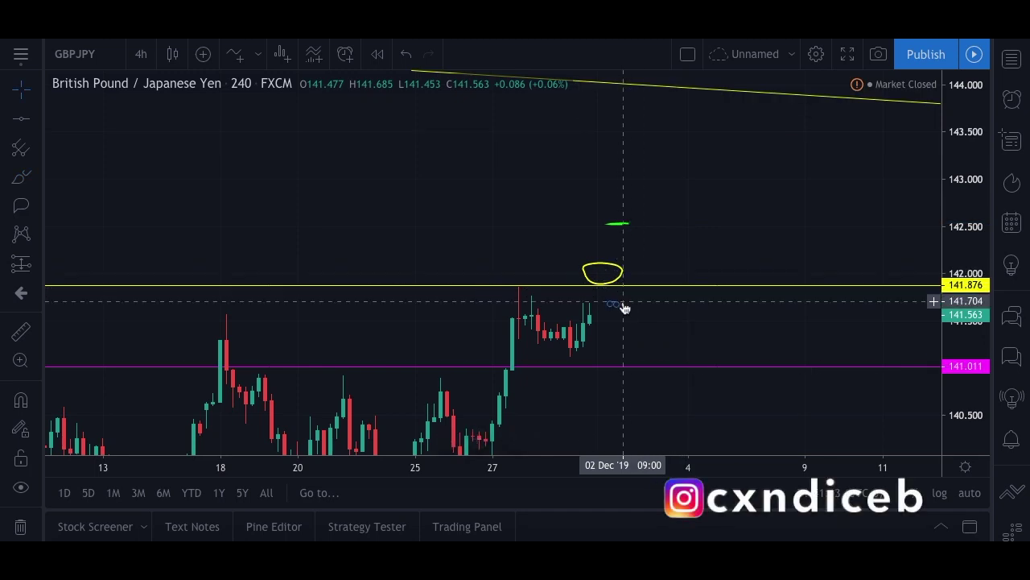
# Step: Brush a green projected path from the latest candle at about 141.6 up through the 141.876 line to about 142.49
pyautogui.click(21, 178)
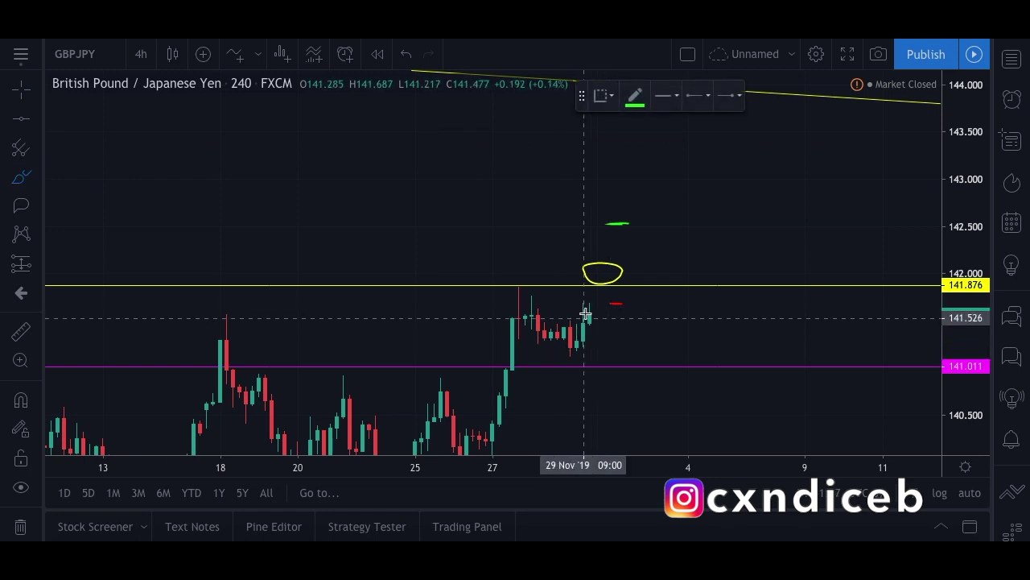
pyautogui.moveTo(587, 312)
pyautogui.mouseDown()
pyautogui.moveTo(616, 300)
pyautogui.moveTo(644, 258)
pyautogui.moveTo(663, 255)
pyautogui.moveTo(667, 231)
pyautogui.mouseUp()
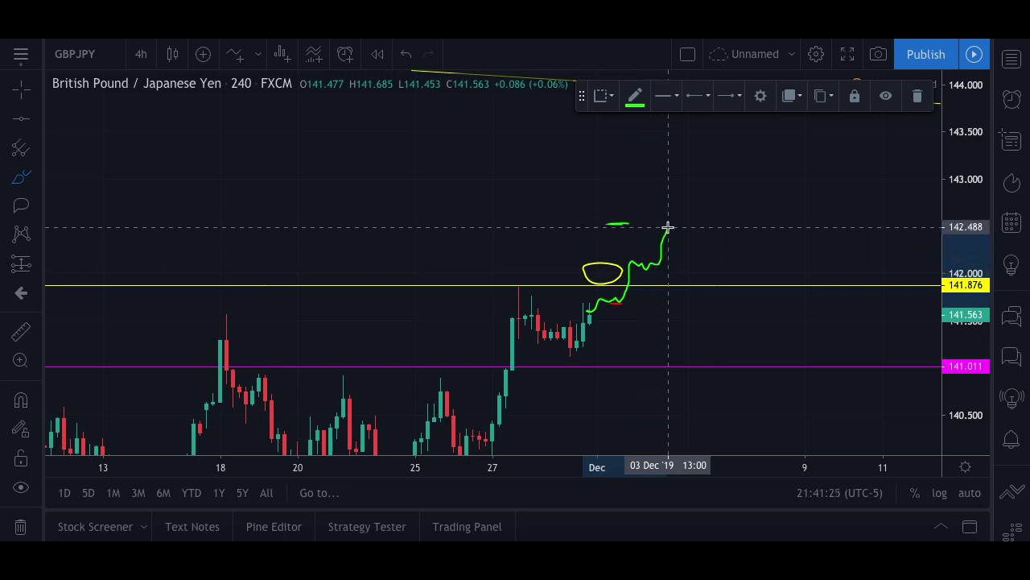
pyautogui.moveTo(668, 226); pyautogui.dragTo(668, 226)
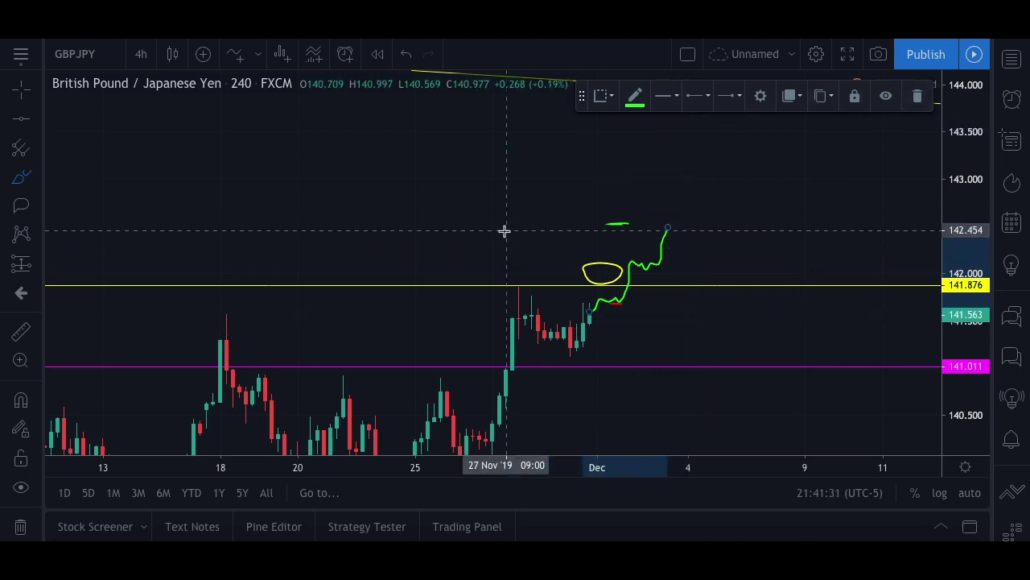
# Step: Brush two short red horizontal marks across the projected path, at about 142.19 and about 142.45
pyautogui.click(20, 90)
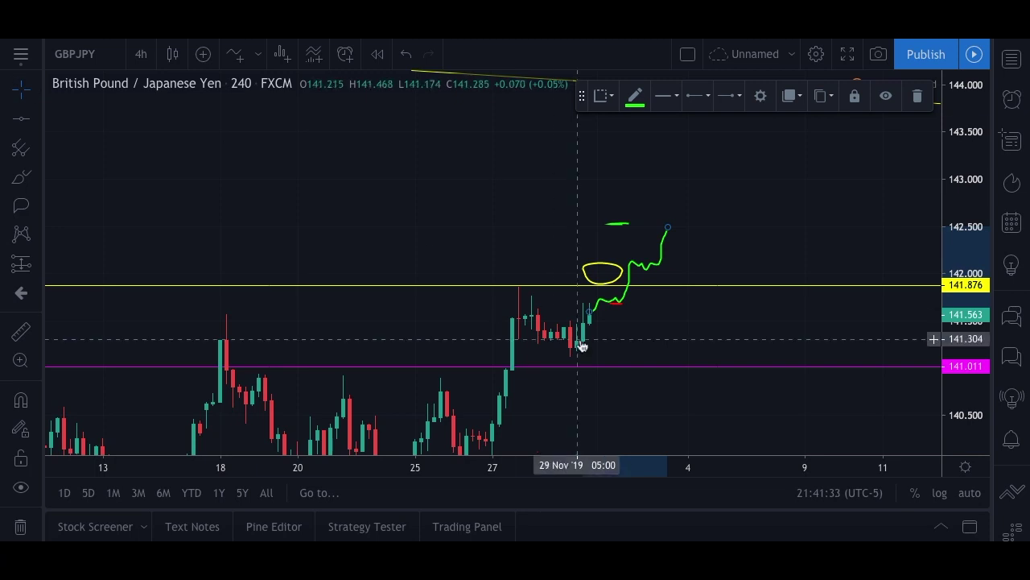
pyautogui.click(777, 169)
pyautogui.scroll(1, 737, 209)
pyautogui.scroll(-1, 692, 215)
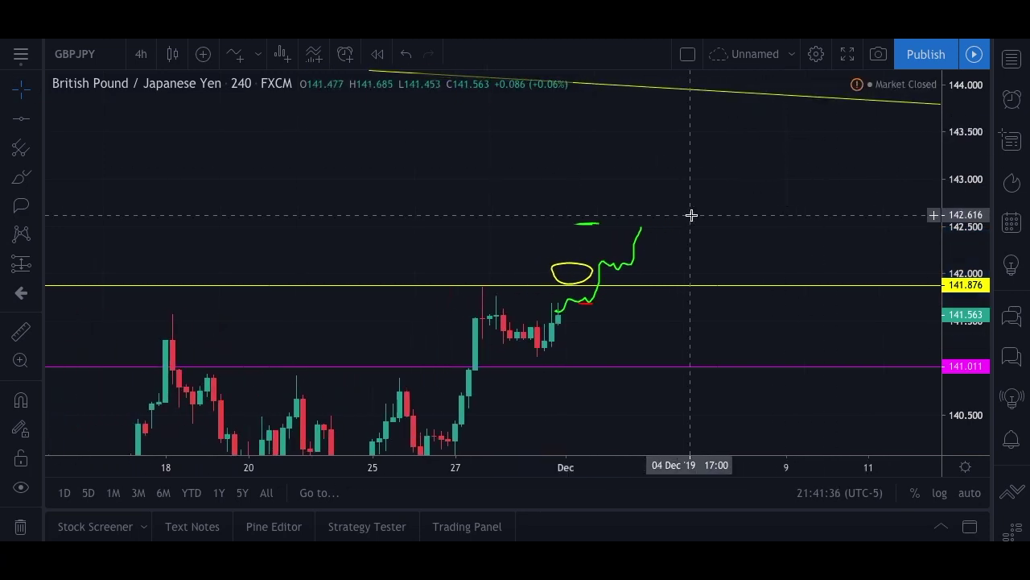
pyautogui.moveTo(692, 215); pyautogui.dragTo(716, 277)
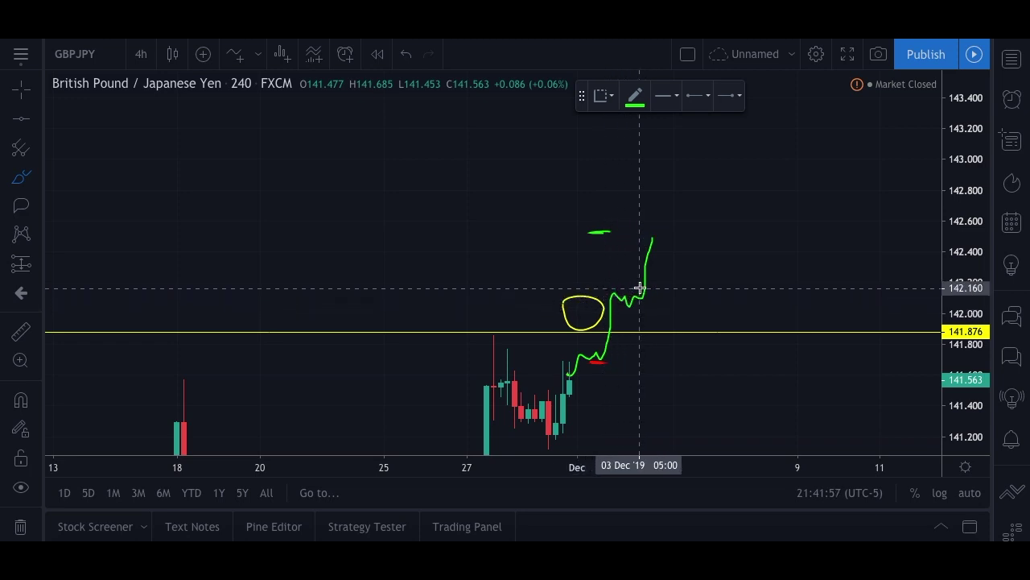
pyautogui.click(642, 285)
pyautogui.click(635, 96)
pyautogui.click(633, 142)
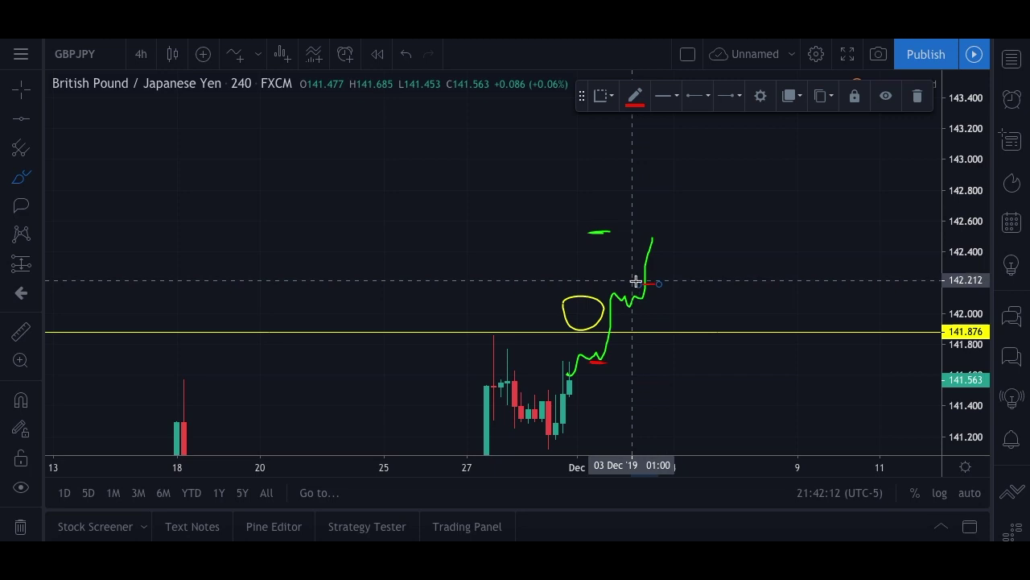
pyautogui.click(665, 244)
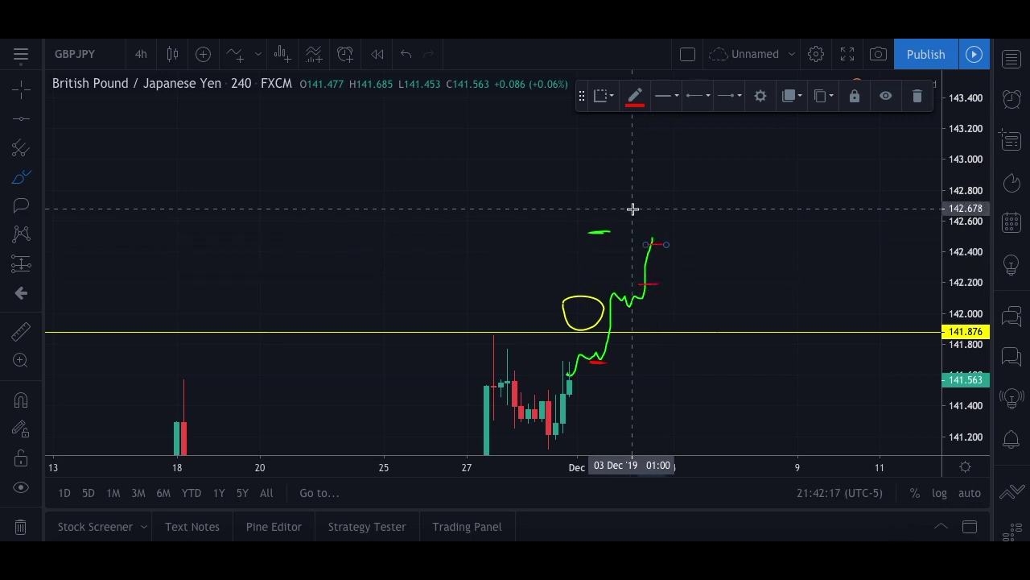
# Step: Brush a green horizontal mark at about 142.7 and try extending the green path past it to about 142.9
pyautogui.moveTo(646, 204); pyautogui.dragTo(673, 204)
pyautogui.moveTo(652, 237)
pyautogui.mouseDown()
pyautogui.moveTo(665, 180)
pyautogui.moveTo(669, 199)
pyautogui.mouseUp()
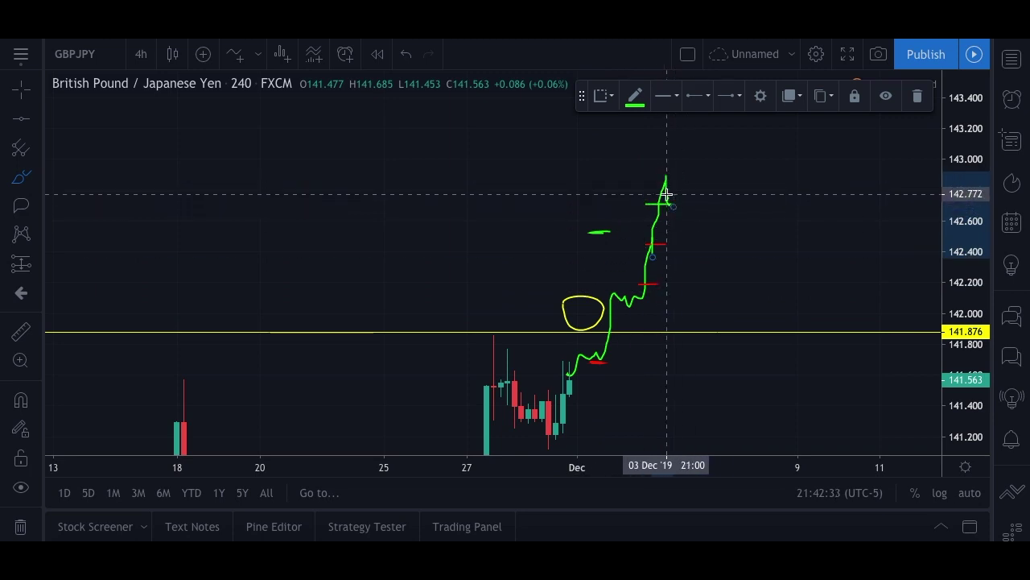
pyautogui.click(916, 96)
# Step: Delete the remaining brush drawings around the breakout and the yellow horizontal line at 141.876
pyautogui.scroll(-5, 661, 241)
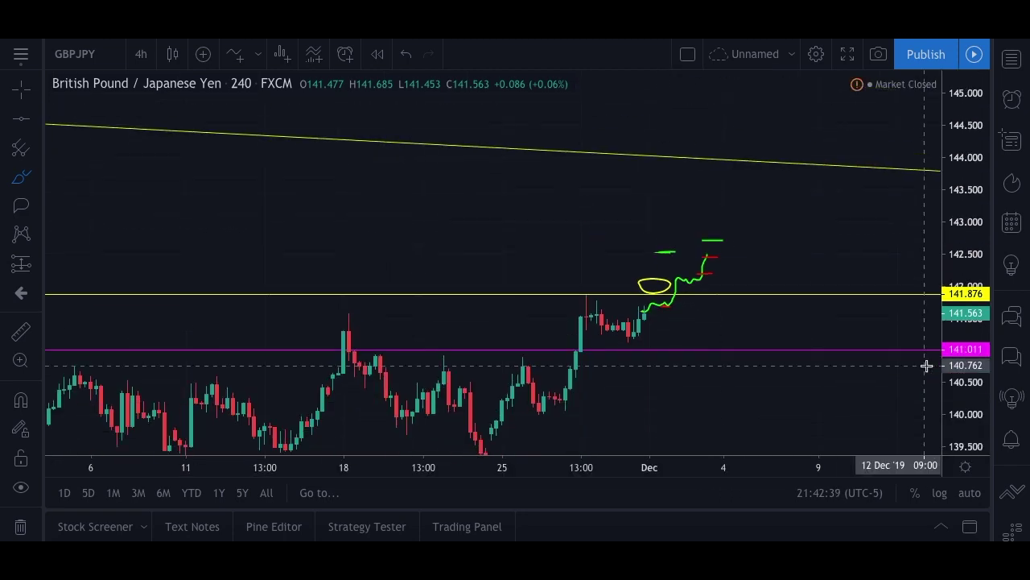
pyautogui.scroll(-1, 665, 264)
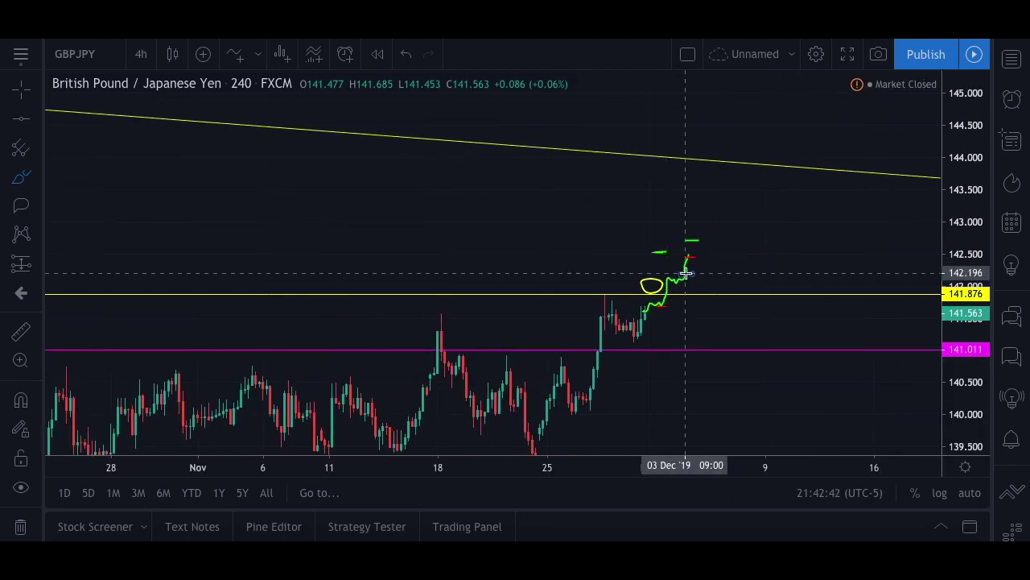
pyautogui.click(694, 261)
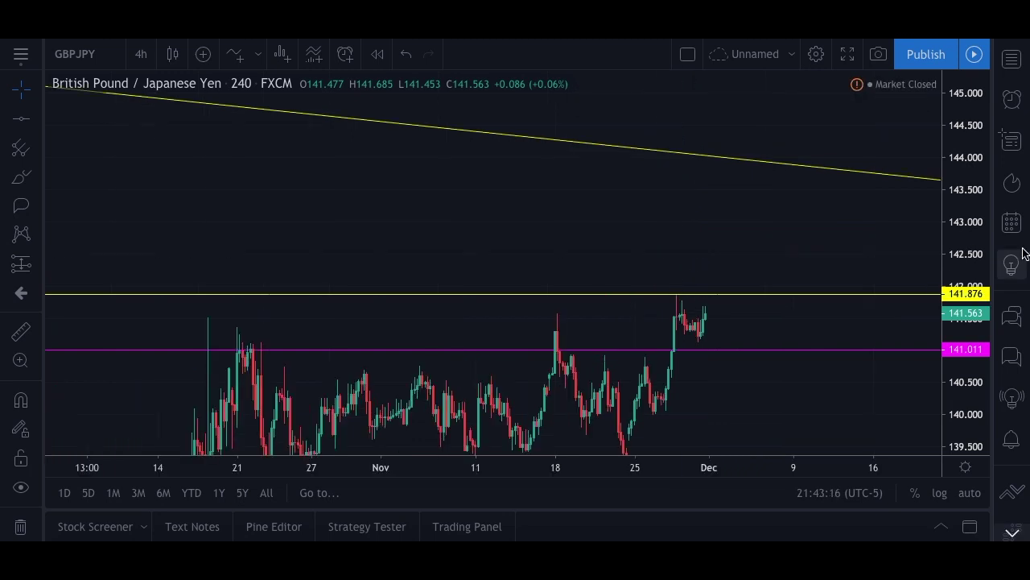
pyautogui.click(701, 293)
pyautogui.press('Delete')
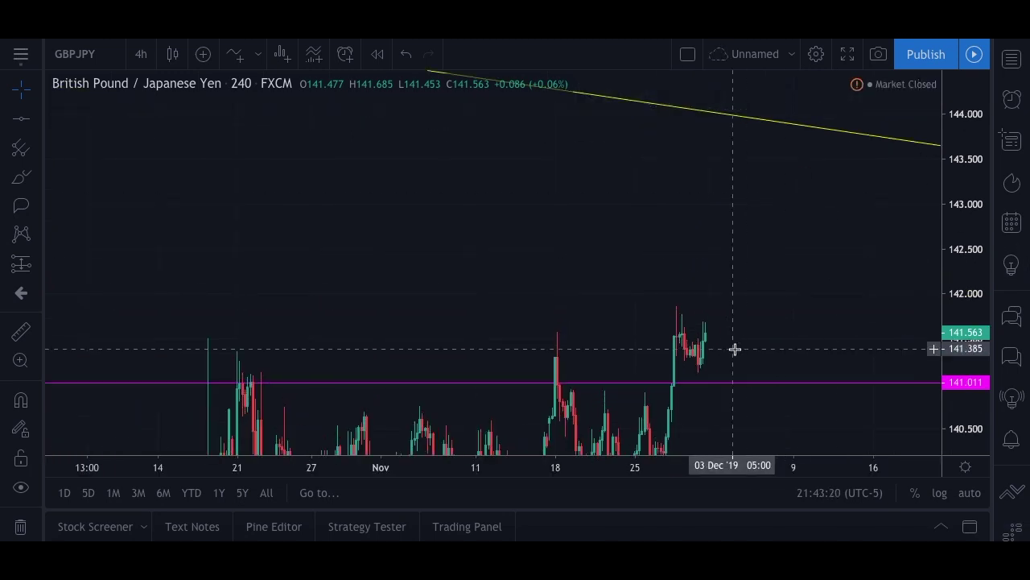
# Step: Delete the magenta horizontal line at 141.011
pyautogui.click(732, 384)
pyautogui.rightClick(731, 385)
pyautogui.click(930, 95)
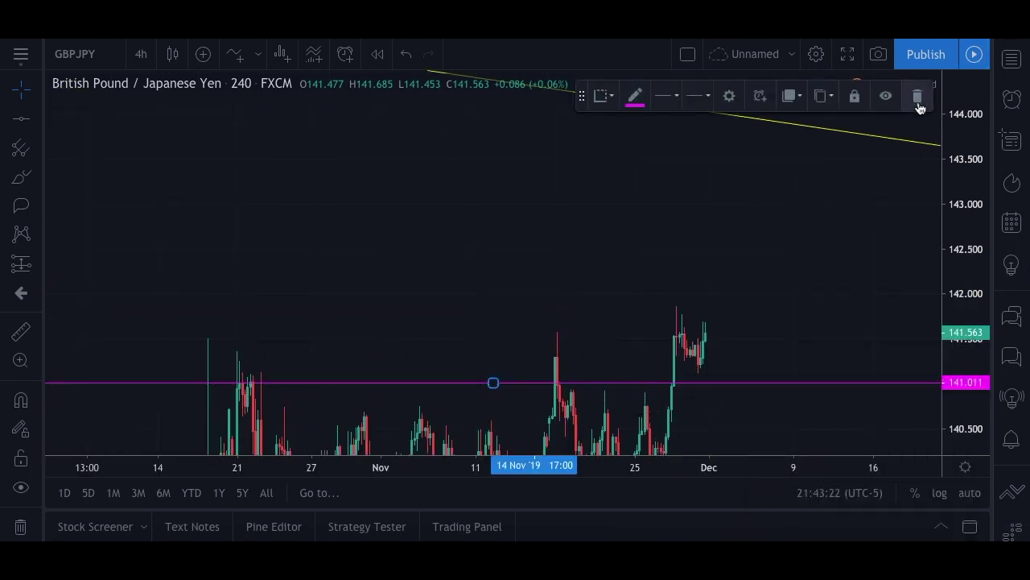
pyautogui.click(930, 95)
# Step: Brush a green projected path from the latest candle up to about 142.7, with a small loop at about 142
pyautogui.scroll(-3, 900, 306)
pyautogui.moveTo(975, 346); pyautogui.dragTo(982, 407)
pyautogui.scroll(-2, 749, 335)
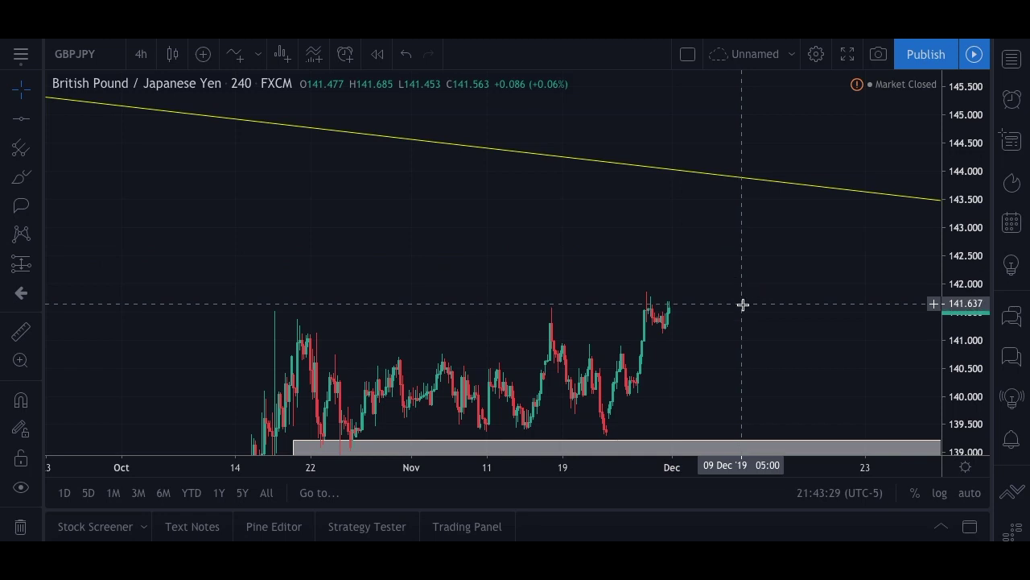
pyautogui.moveTo(741, 301); pyautogui.dragTo(707, 209)
pyautogui.scroll(1, 707, 209)
pyautogui.click(21, 176)
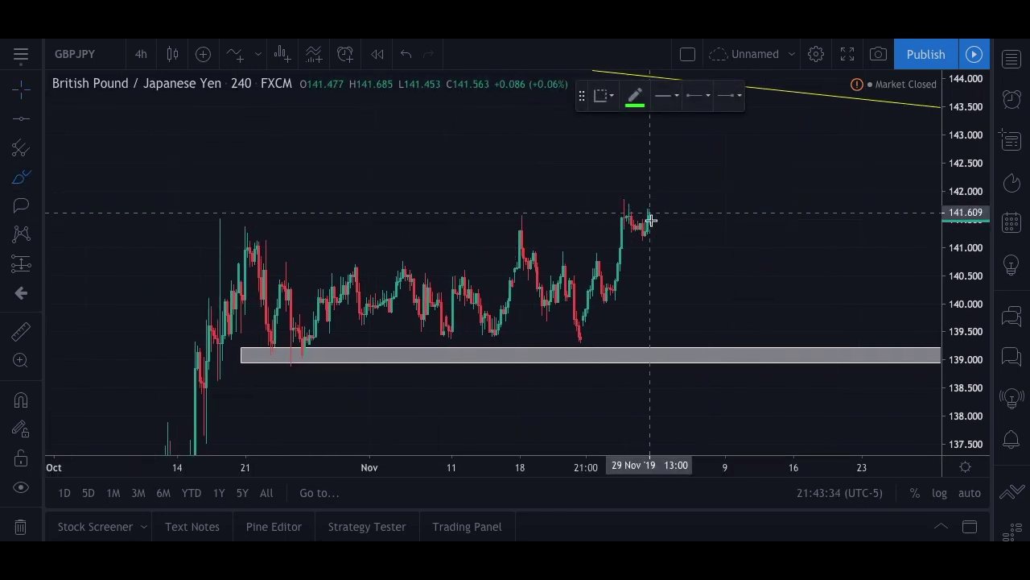
pyautogui.click(650, 223)
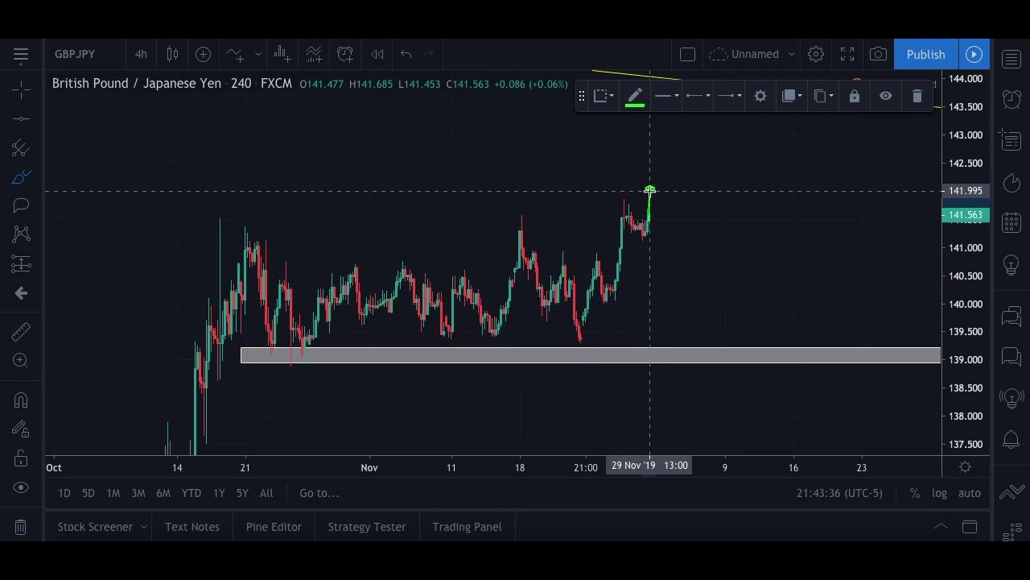
pyautogui.moveTo(654, 182); pyautogui.dragTo(662, 150)
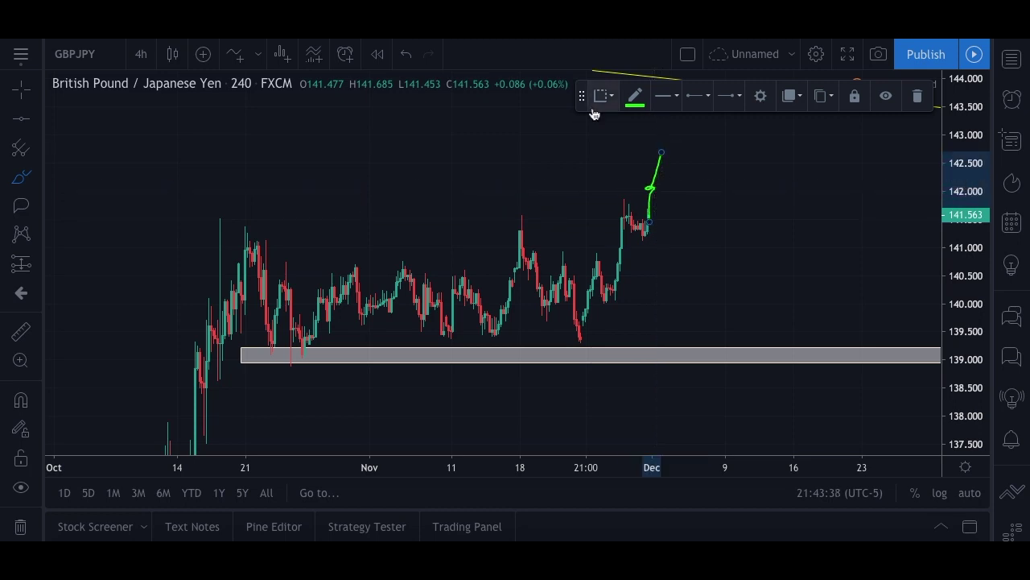
pyautogui.press('Delete')
# Step: Brush a green reversal path from the latest candle up to about 141.8 and down to a loop on the grey zone at about 139.25
pyautogui.click(22, 174)
pyautogui.moveTo(646, 231)
pyautogui.mouseDown()
pyautogui.moveTo(650, 201)
pyautogui.moveTo(662, 234)
pyautogui.mouseUp()
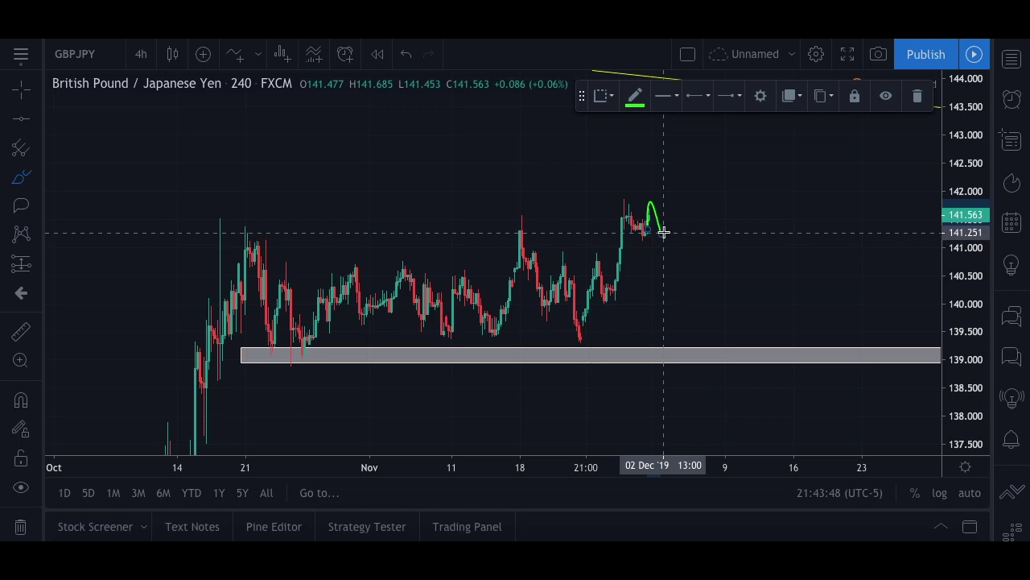
pyautogui.moveTo(663, 234)
pyautogui.mouseDown()
pyautogui.moveTo(695, 349)
pyautogui.moveTo(692, 339)
pyautogui.mouseUp()
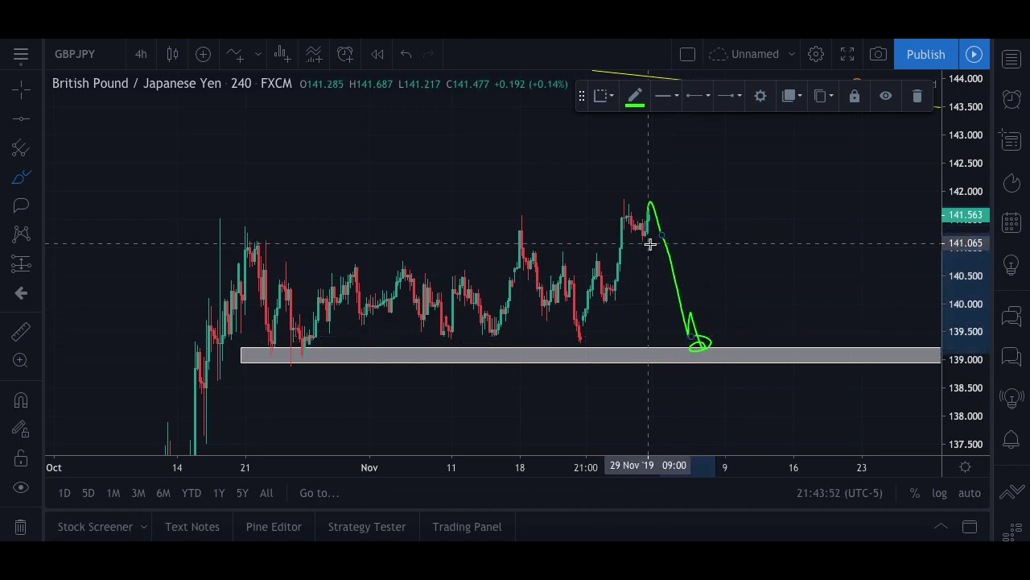
pyautogui.click(906, 99)
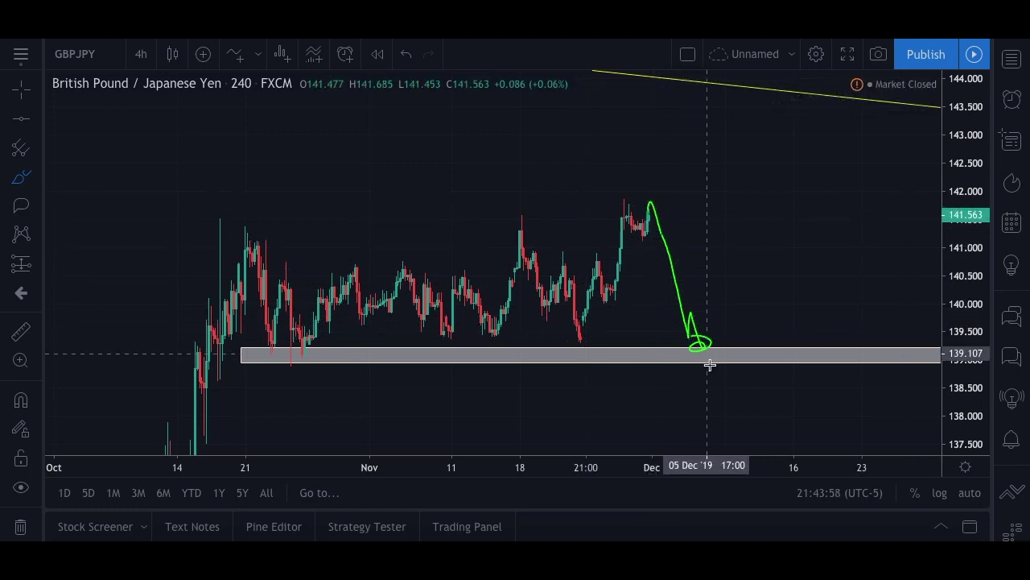
# Step: Try a horizontal line at 141.866 along the swing high and clear it together with the green reversal path
pyautogui.click(21, 118)
pyautogui.click(654, 198)
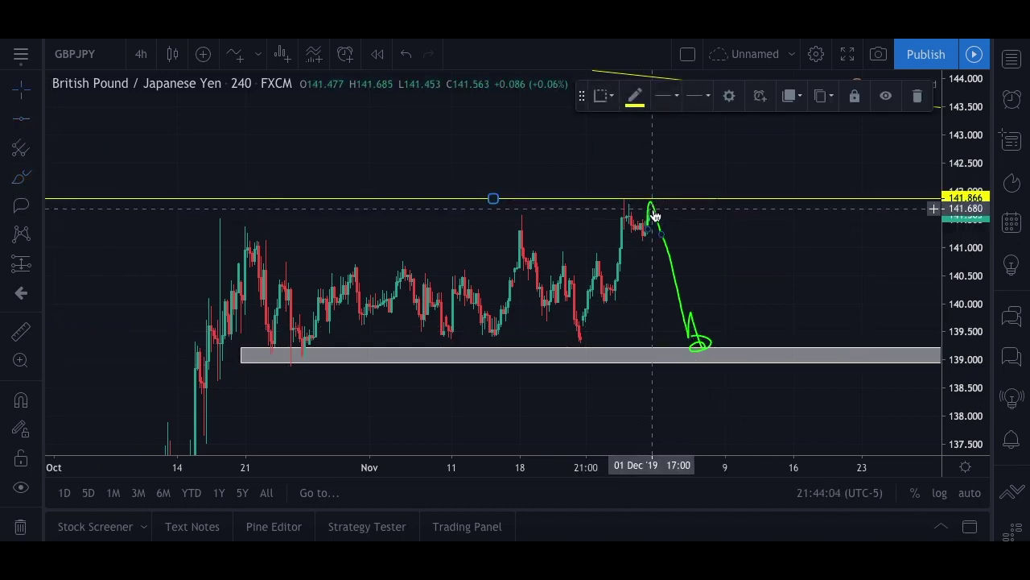
pyautogui.click(656, 216)
pyautogui.click(918, 96)
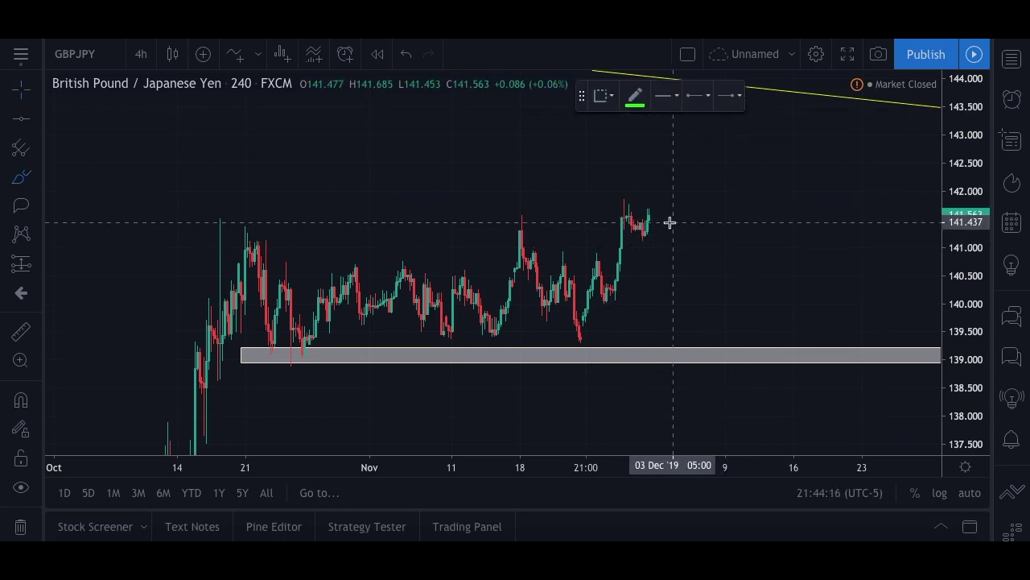
# Step: Brush a green reversal path from a mark at about 141.85 down to one at about 140.85, and place a yellow horizontal line at 140.879
pyautogui.moveTo(647, 219)
pyautogui.mouseDown()
pyautogui.moveTo(665, 200)
pyautogui.moveTo(665, 234)
pyautogui.mouseUp()
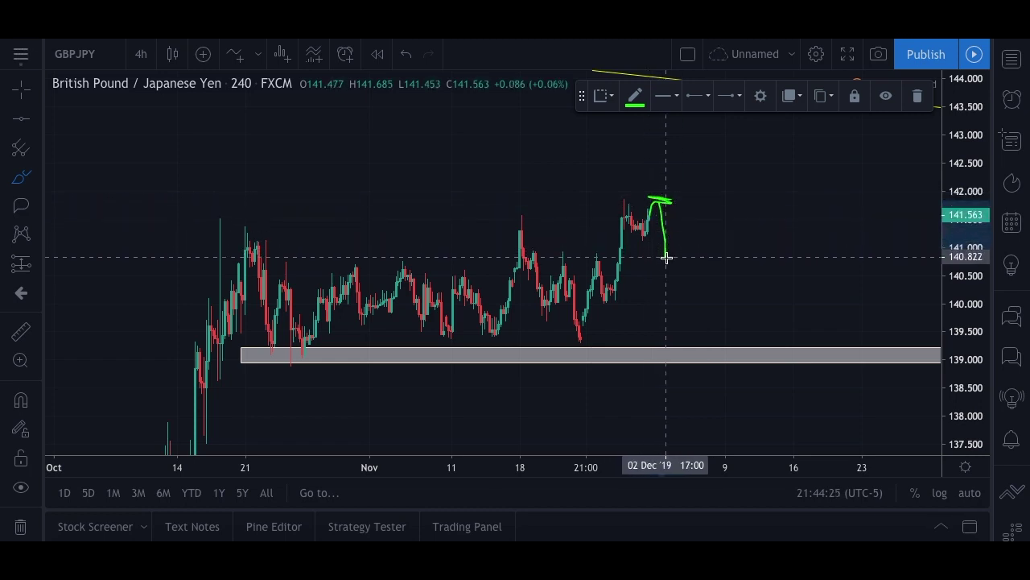
pyautogui.moveTo(667, 257)
pyautogui.mouseDown()
pyautogui.moveTo(655, 258)
pyautogui.moveTo(671, 254)
pyautogui.mouseUp()
pyautogui.click(22, 119)
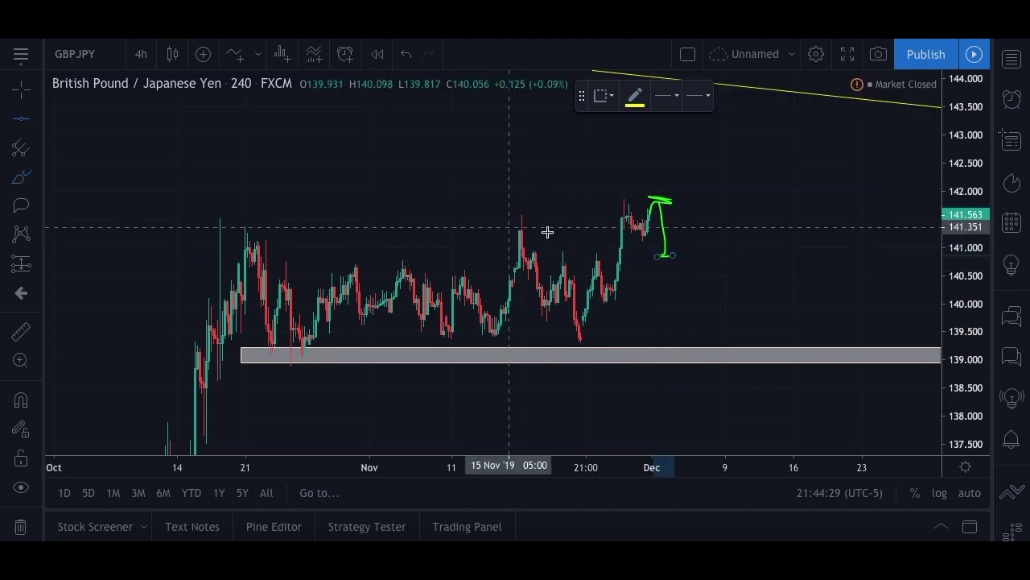
pyautogui.click(614, 253)
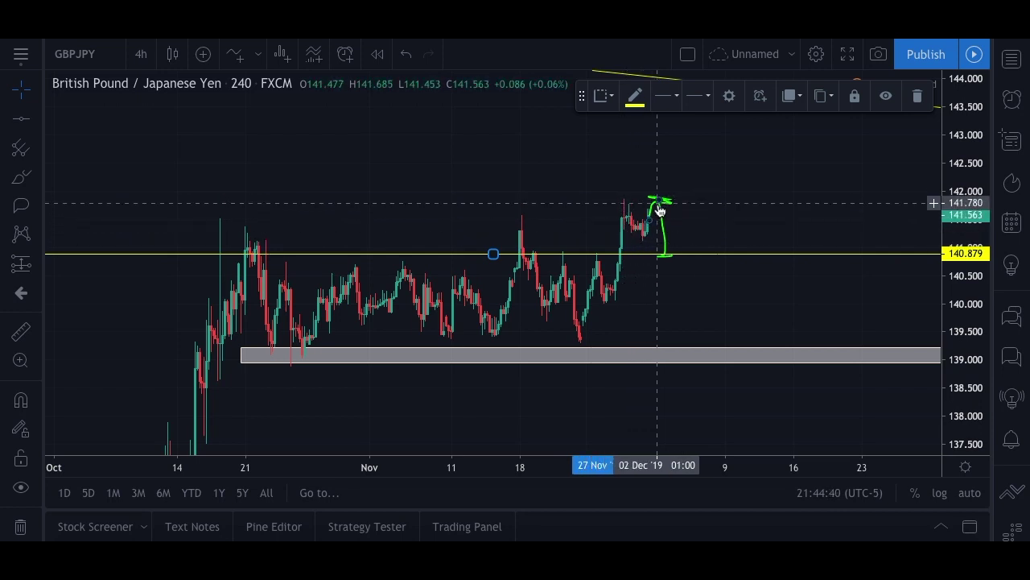
pyautogui.moveTo(658, 208); pyautogui.dragTo(667, 249)
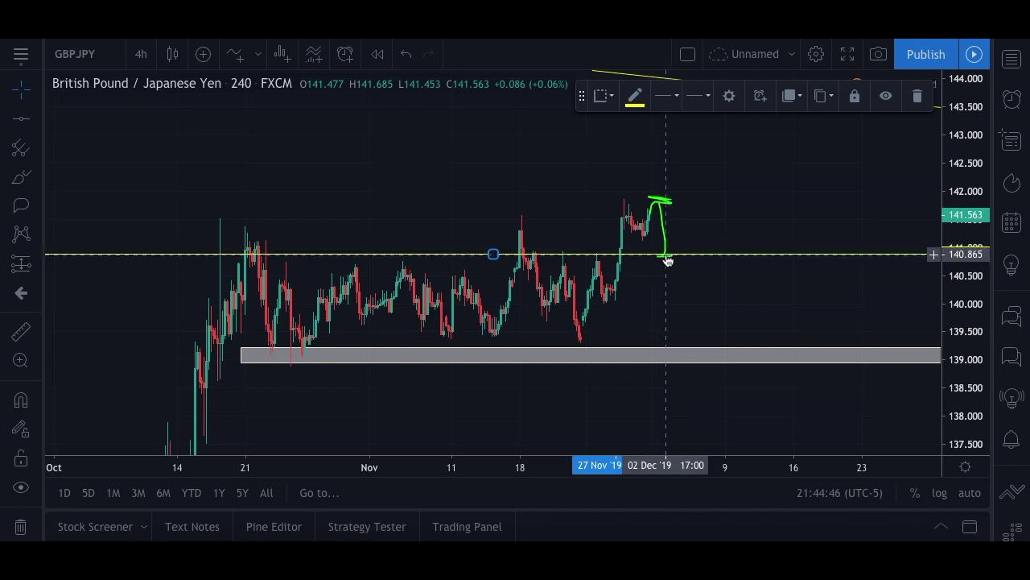
pyautogui.moveTo(667, 260); pyautogui.dragTo(659, 256)
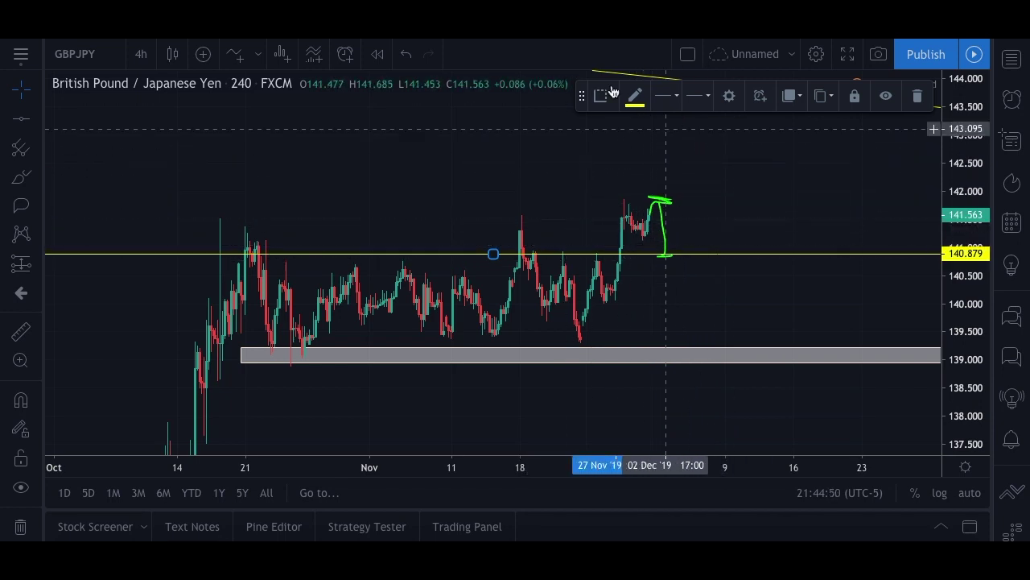
# Step: Replace the short reversal path with a green one rising to about 141.8 and dropping to the grey zone at about 139.3
pyautogui.click(21, 177)
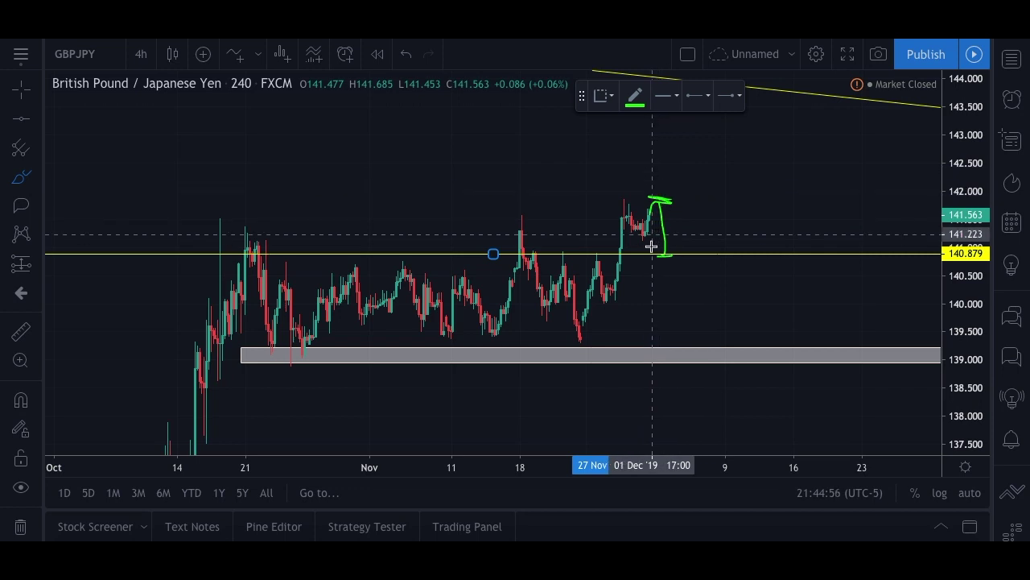
pyautogui.hotkey('ctrl', 'z')
pyautogui.moveTo(644, 234)
pyautogui.mouseDown()
pyautogui.moveTo(668, 200)
pyautogui.moveTo(673, 344)
pyautogui.mouseUp()
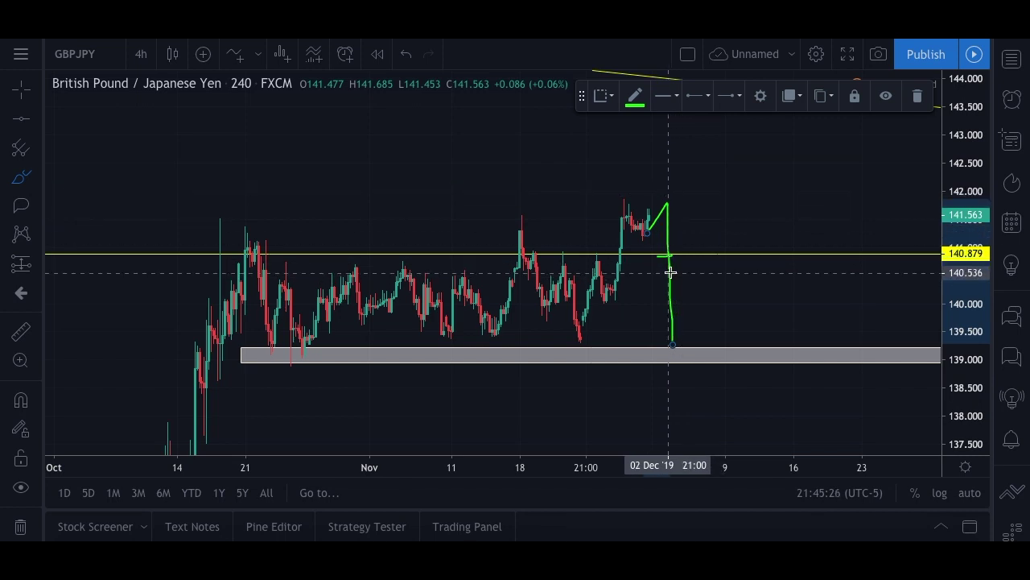
pyautogui.click(679, 353)
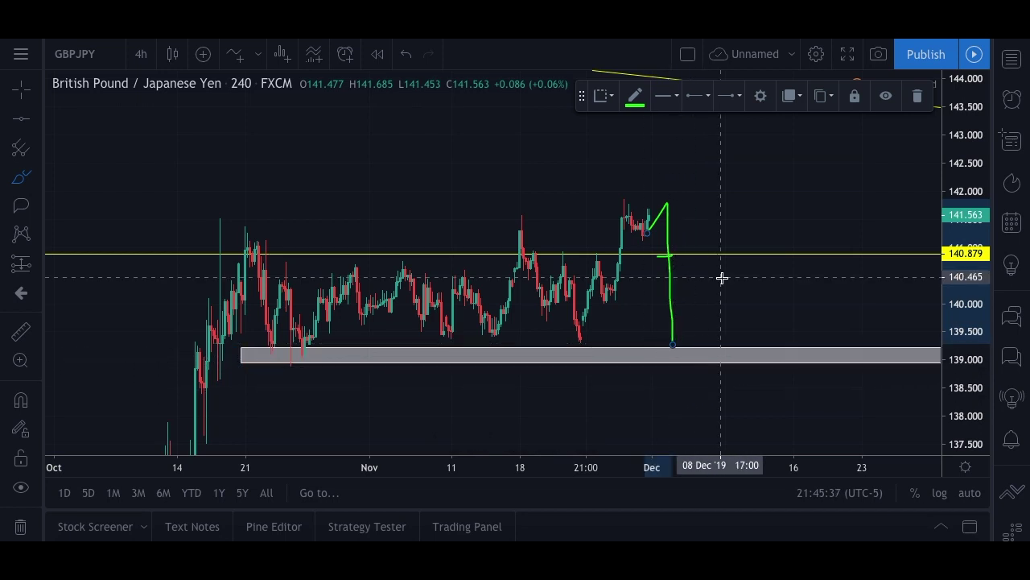
# Step: Brush a green ellipse on the grey zone at about 139.2, around the end of the projected path
pyautogui.scroll(-5, 658, 359)
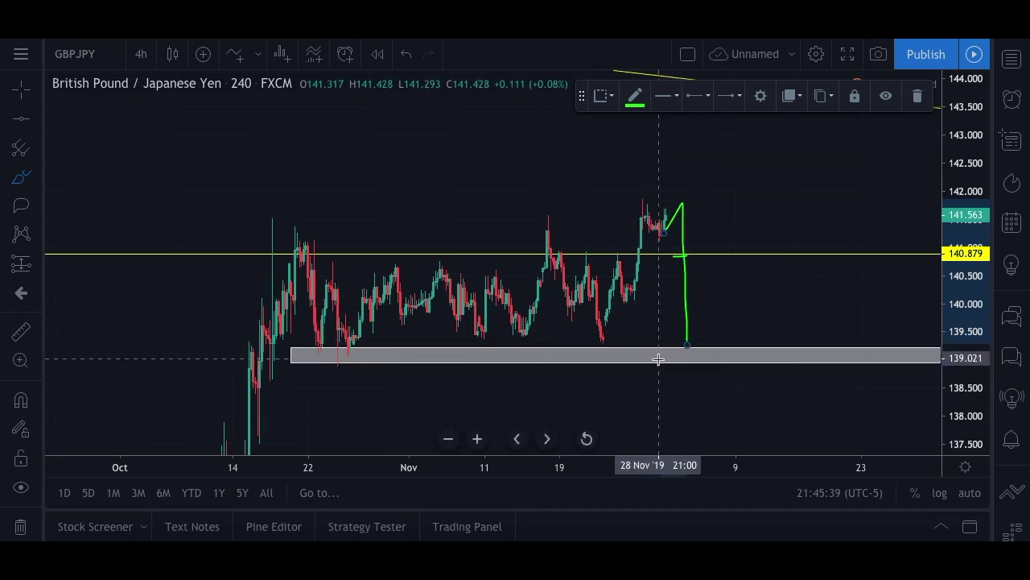
pyautogui.scroll(1, 747, 310)
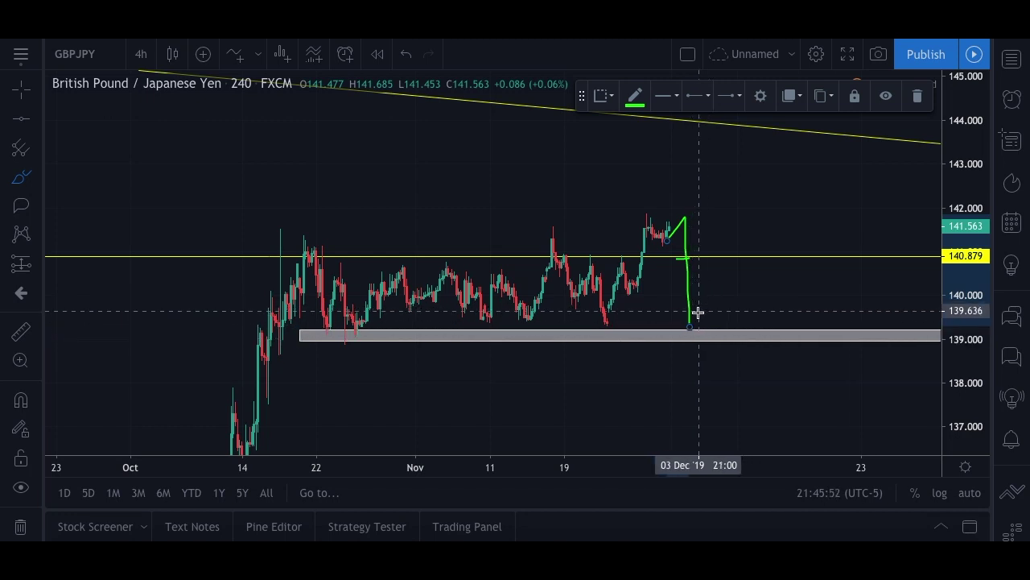
pyautogui.moveTo(697, 324); pyautogui.dragTo(674, 331)
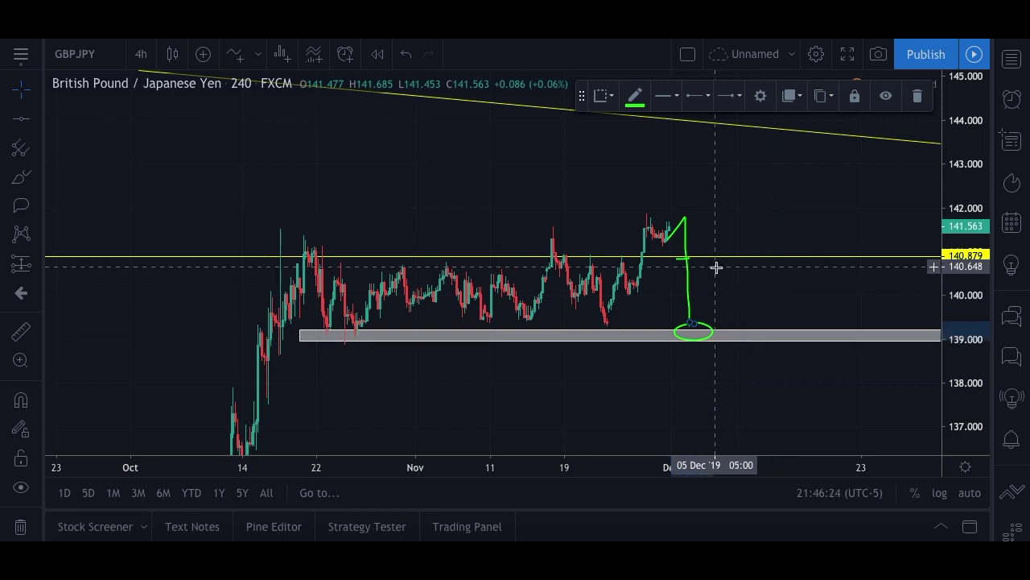
# Step: Delete the green ellipse on the grey zone and the green projected path leading down to it
pyautogui.click(37, 90)
pyautogui.click(83, 90)
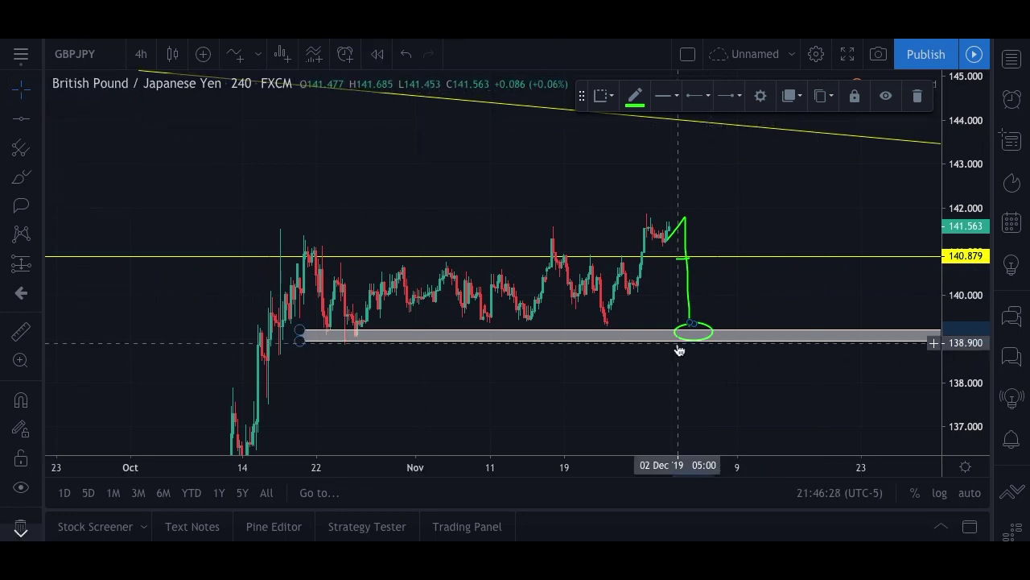
pyautogui.click(917, 96)
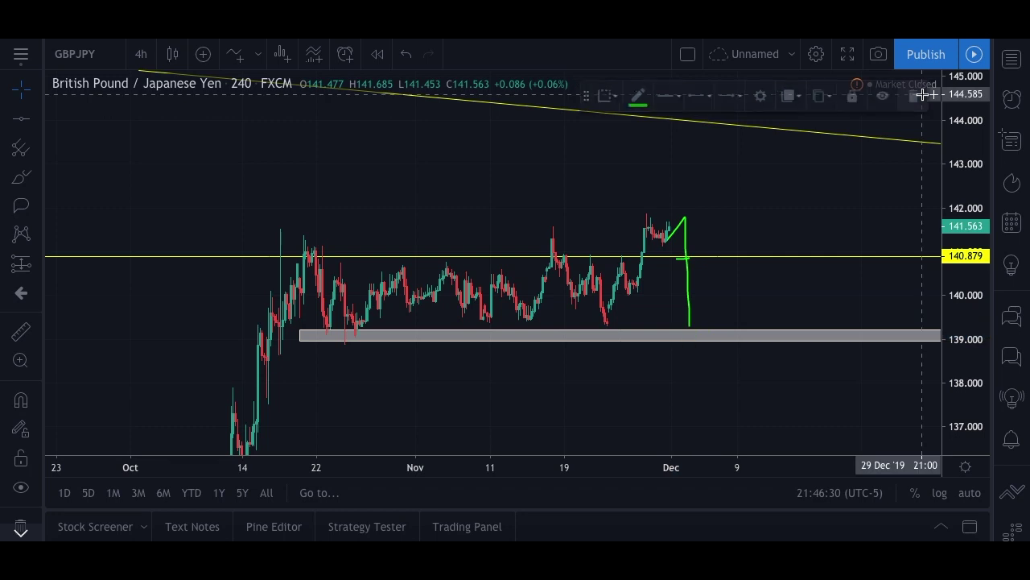
pyautogui.click(690, 293)
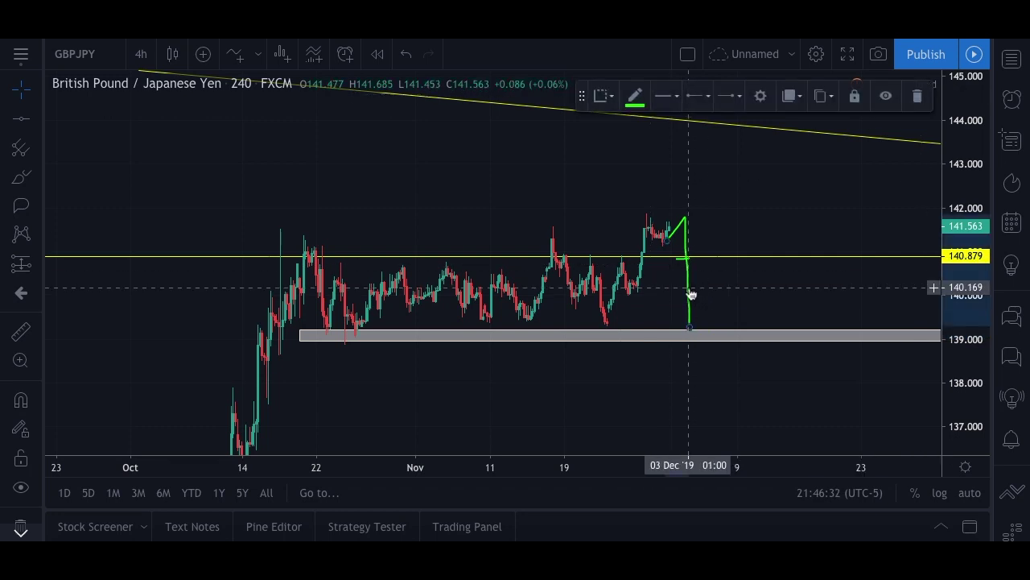
pyautogui.click(927, 94)
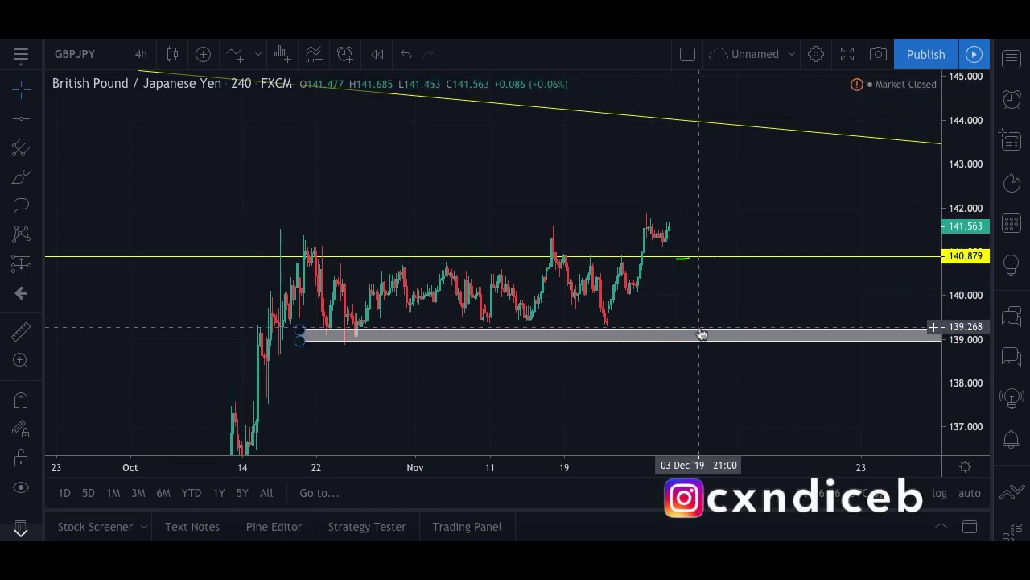
# Step: Brush a small green ellipse below the grey zone at about 138.55, near the start of December
pyautogui.scroll(1, 639, 285)
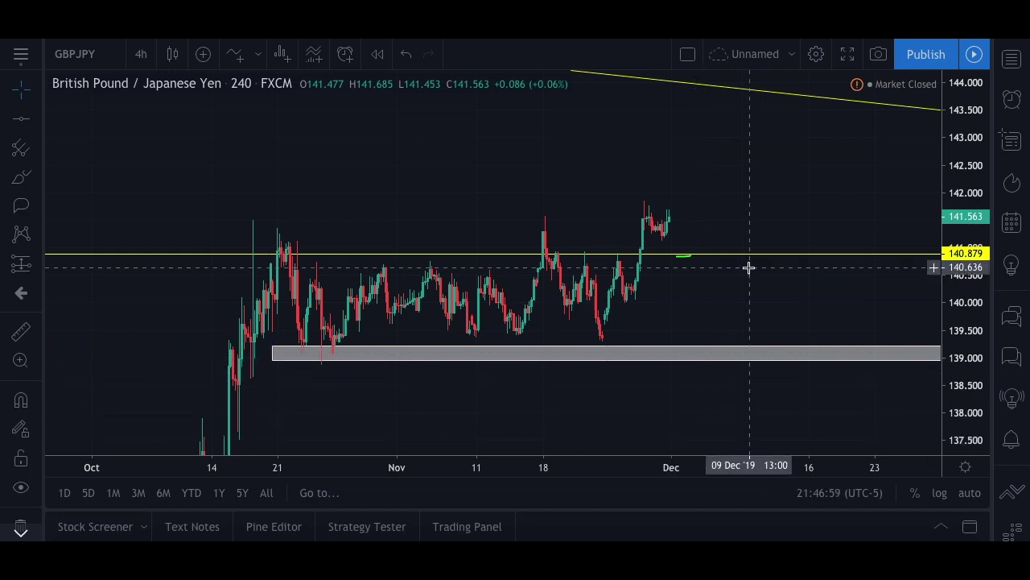
pyautogui.moveTo(966, 131); pyautogui.dragTo(966, 157)
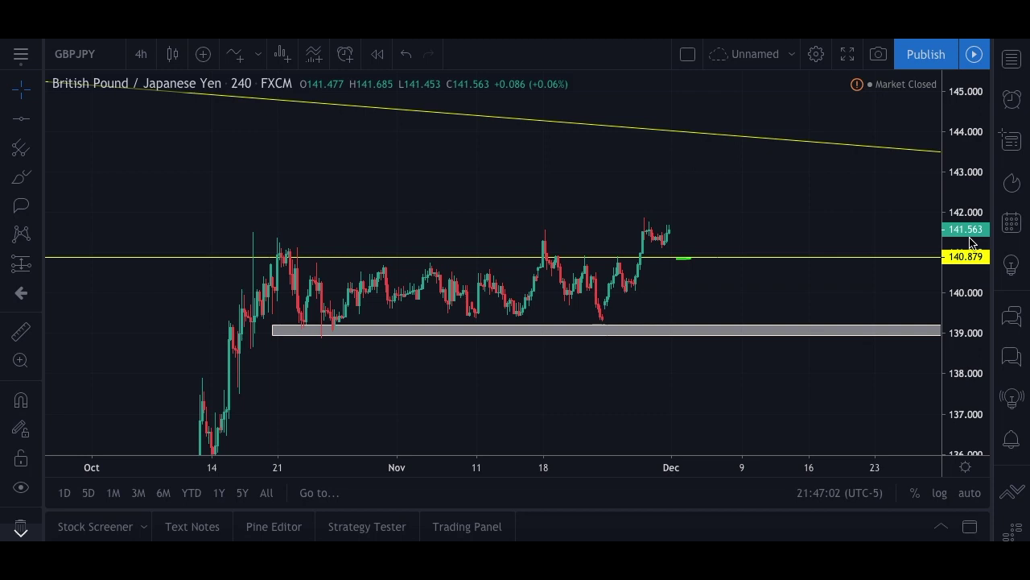
pyautogui.scroll(-3, 732, 243)
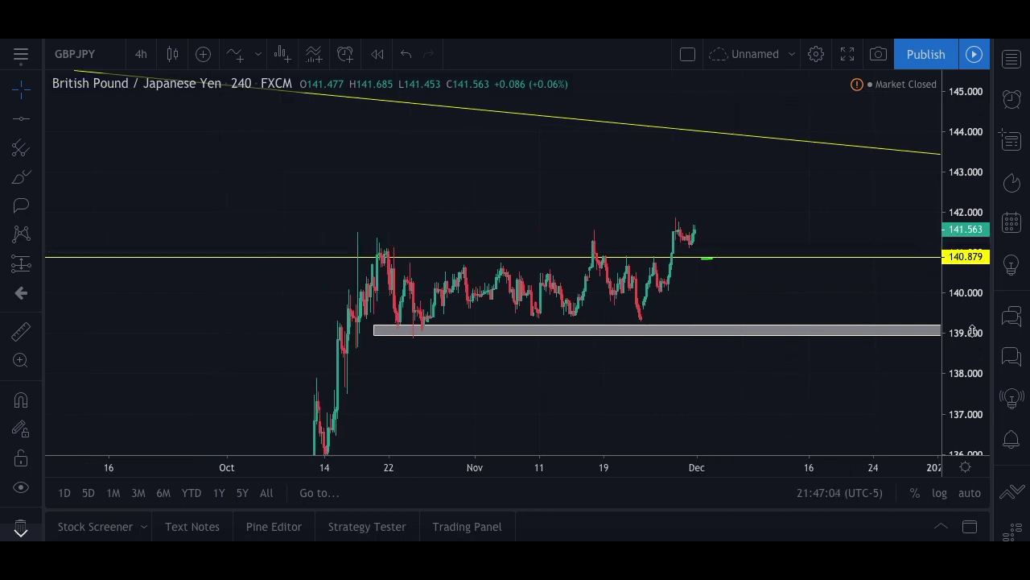
pyautogui.scroll(3, 672, 230)
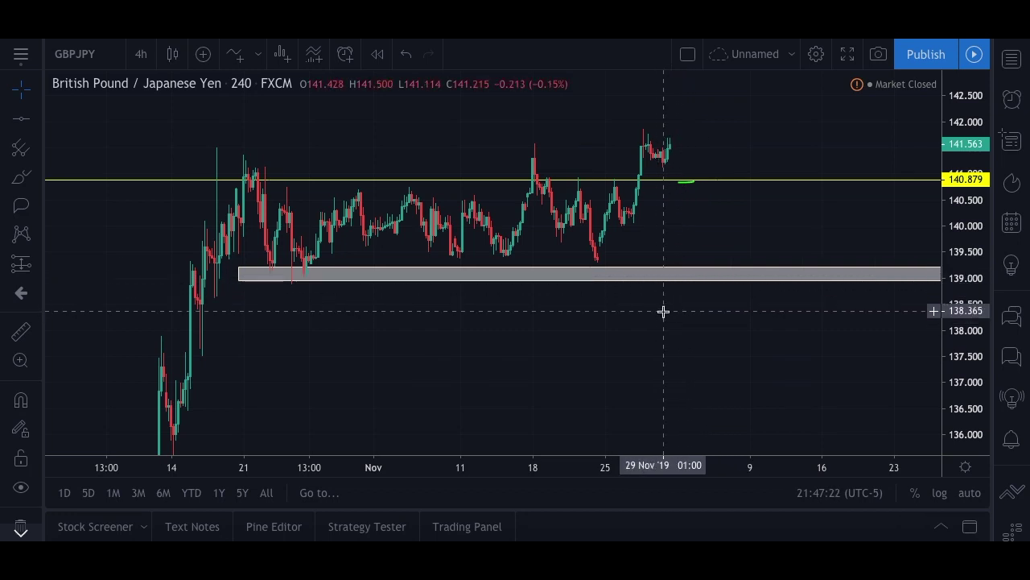
pyautogui.click(21, 177)
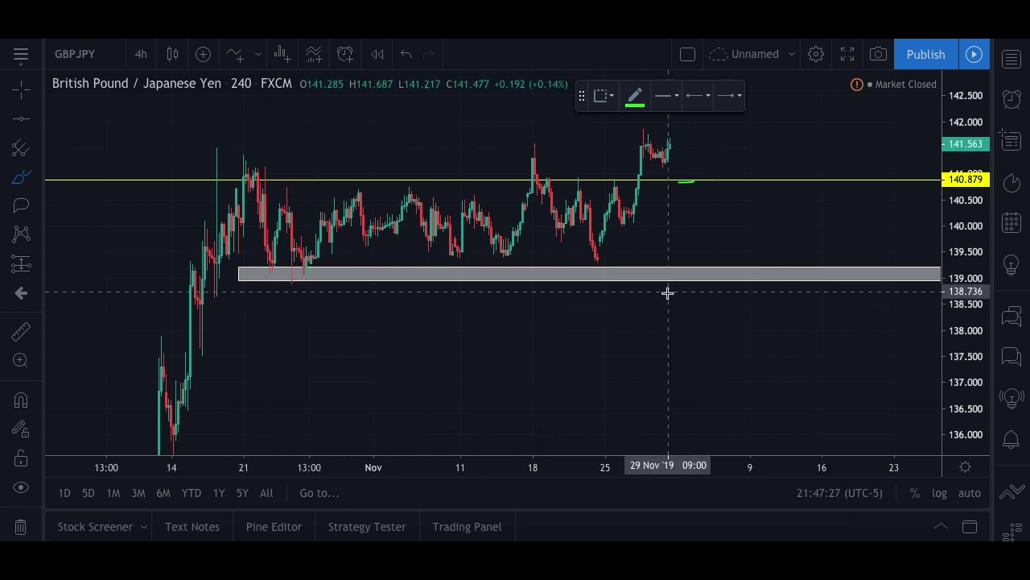
pyautogui.moveTo(667, 296)
pyautogui.mouseDown()
pyautogui.moveTo(681, 301)
pyautogui.moveTo(661, 307)
pyautogui.mouseUp()
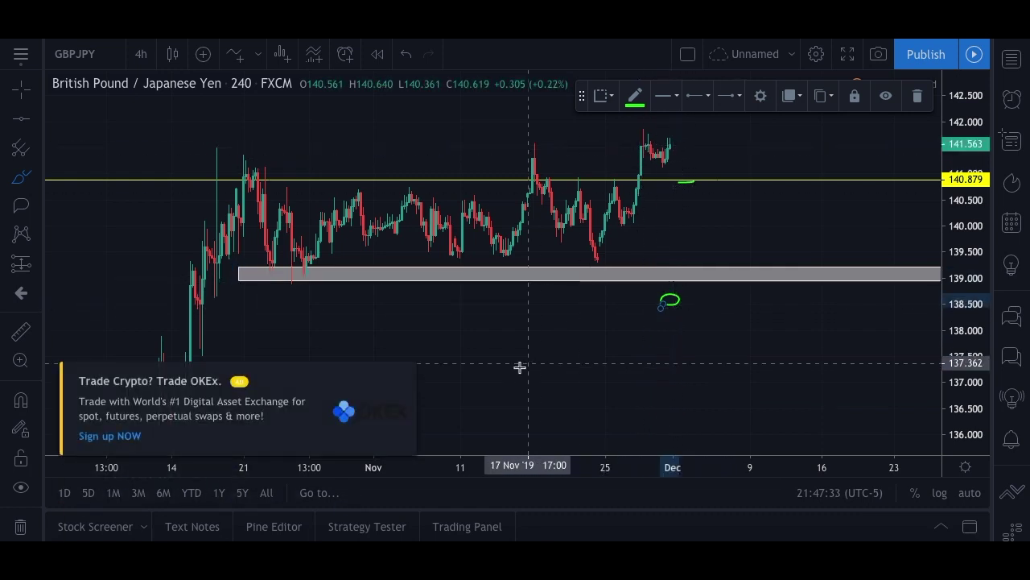
pyautogui.click(409, 375)
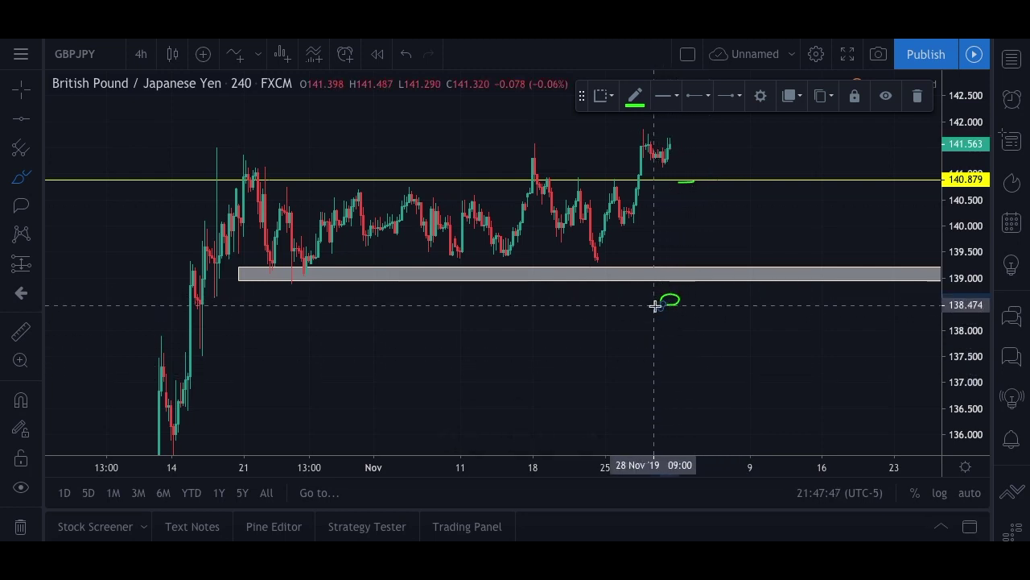
# Step: Brush a green loop around the mid-October candle wick, from about 138.5 down to about 137.5
pyautogui.click(22, 90)
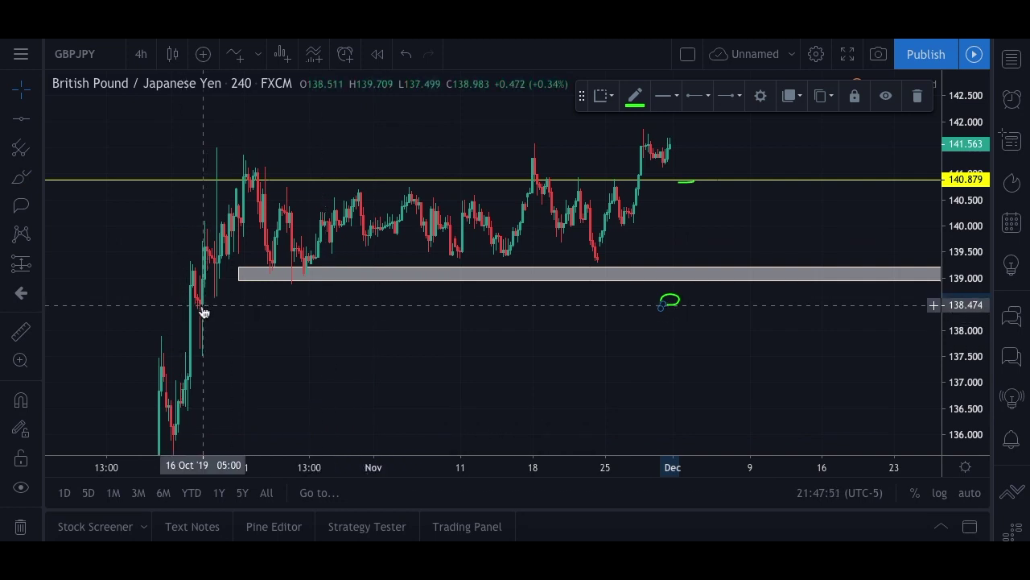
pyautogui.click(21, 177)
pyautogui.moveTo(208, 304)
pyautogui.mouseDown()
pyautogui.moveTo(219, 318)
pyautogui.moveTo(206, 303)
pyautogui.mouseUp()
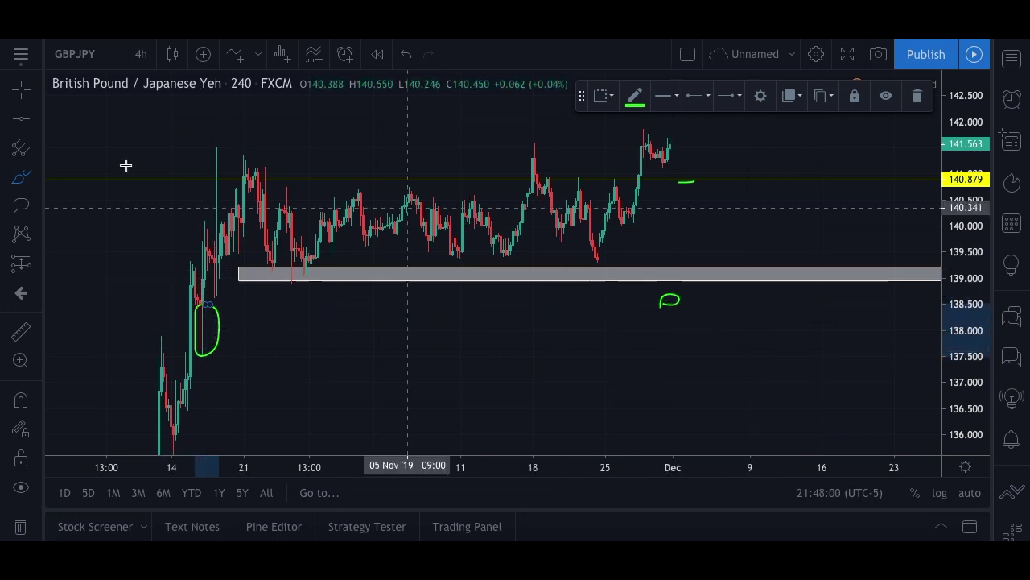
# Step: Place a yellow horizontal line at 138.551 and a second one at 139.137 through the grey zone, coloured red
pyautogui.click(21, 119)
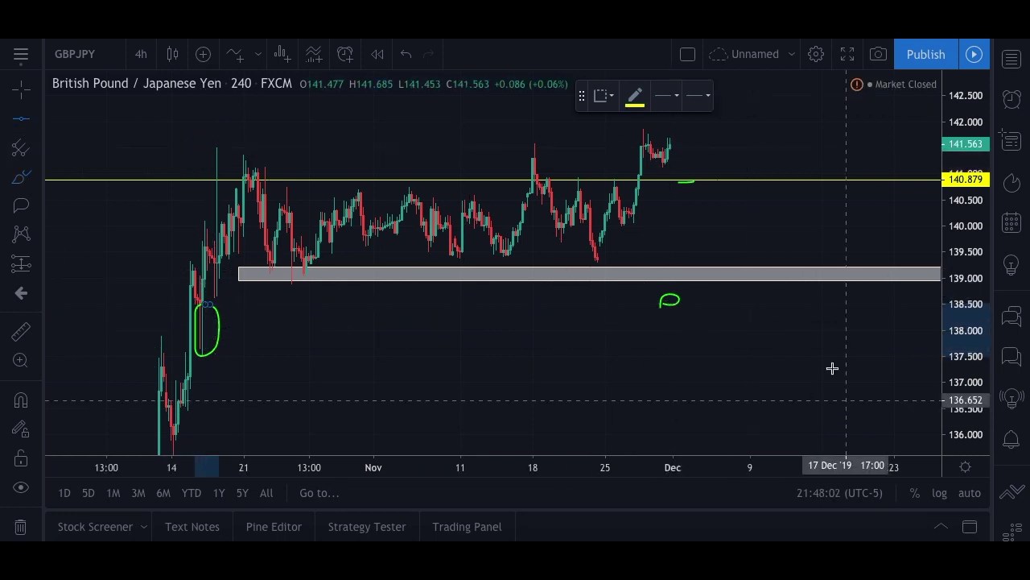
pyautogui.click(774, 302)
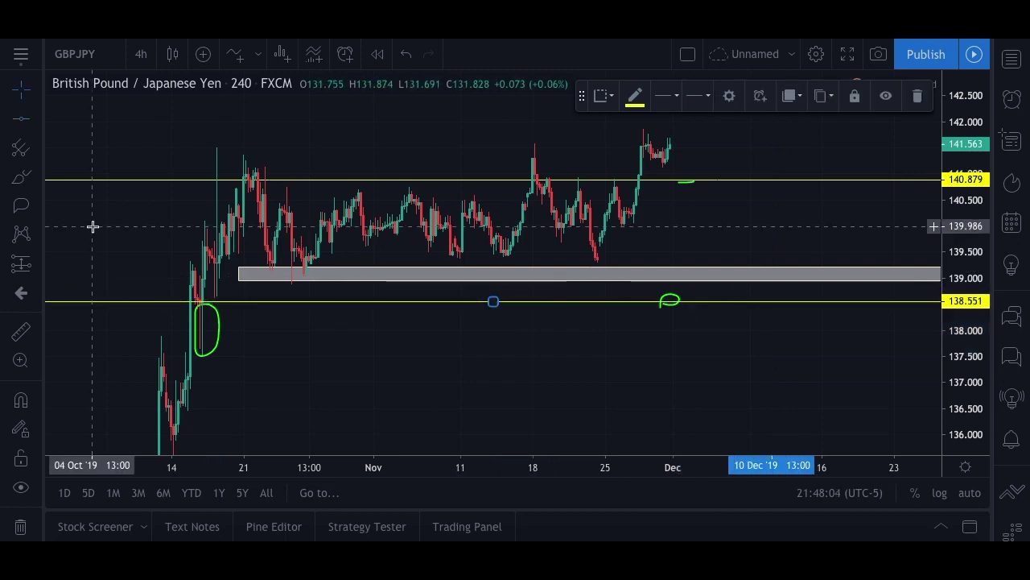
pyautogui.click(14, 122)
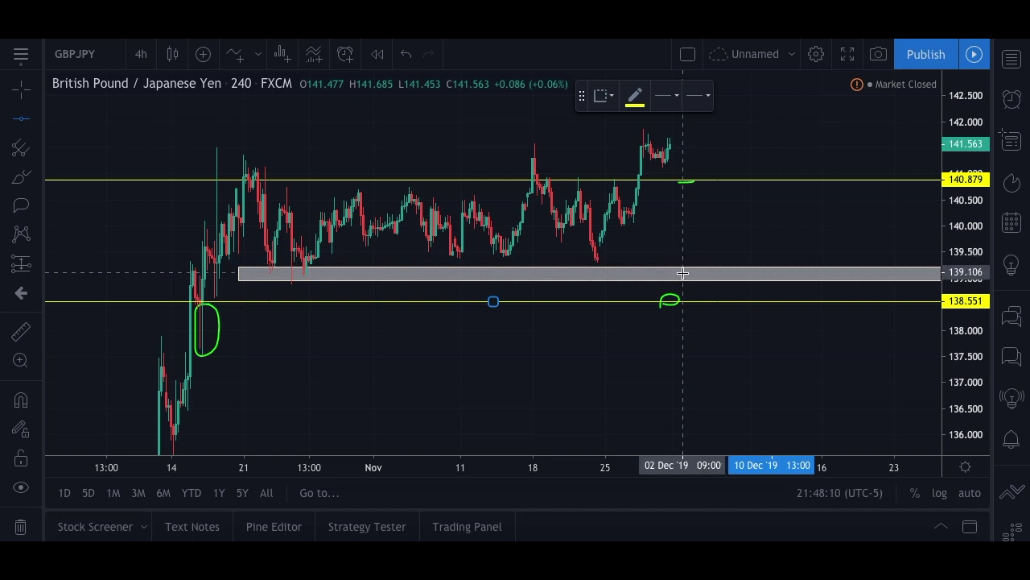
pyautogui.click(683, 270)
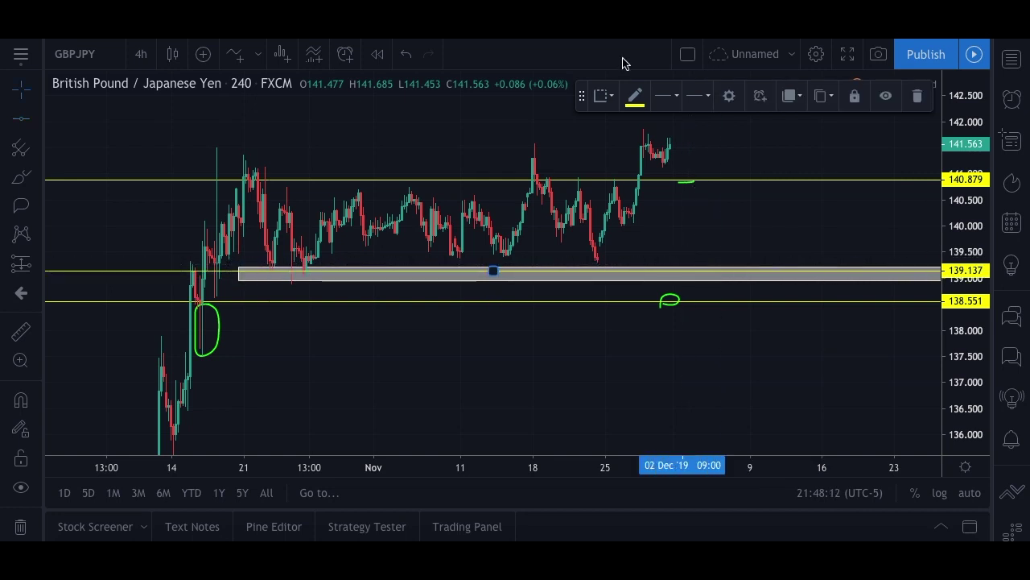
pyautogui.click(634, 105)
pyautogui.click(656, 157)
# Step: Turn the 140.879 line green and move it down to 137.684, and delete the short green mark at about 140.85
pyautogui.moveTo(209, 178); pyautogui.dragTo(207, 352)
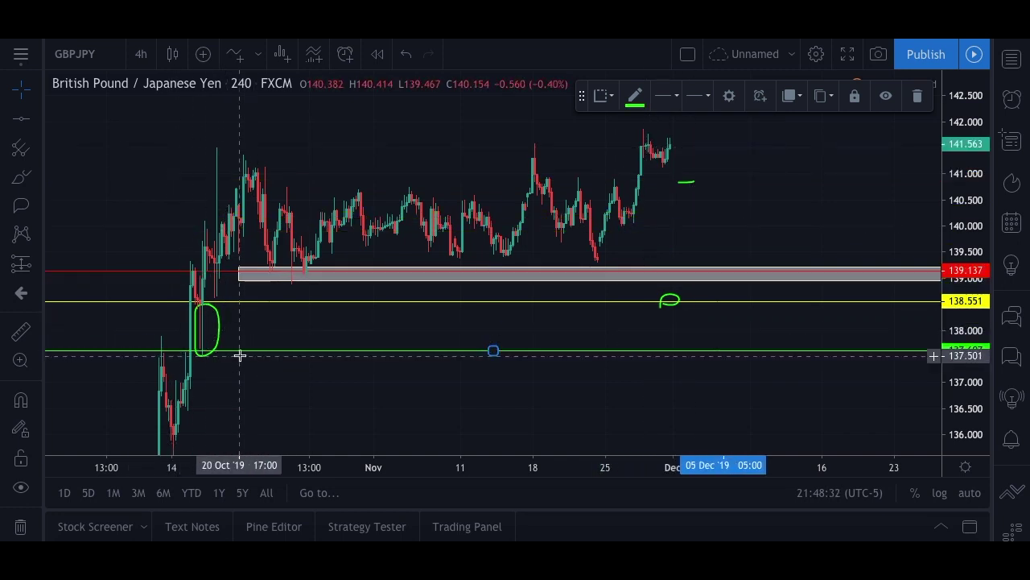
pyautogui.moveTo(236, 356); pyautogui.dragTo(235, 347)
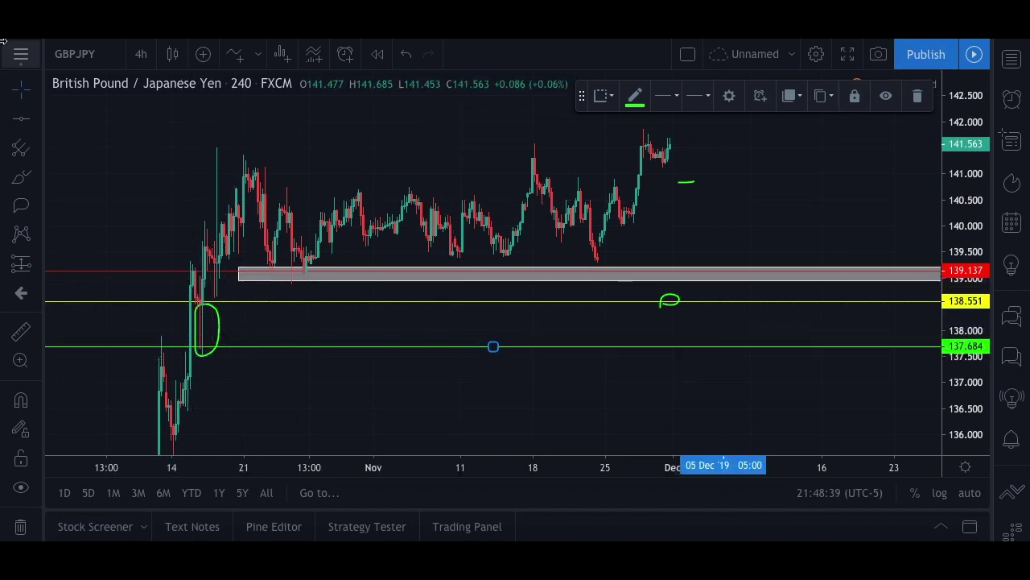
pyautogui.click(686, 182)
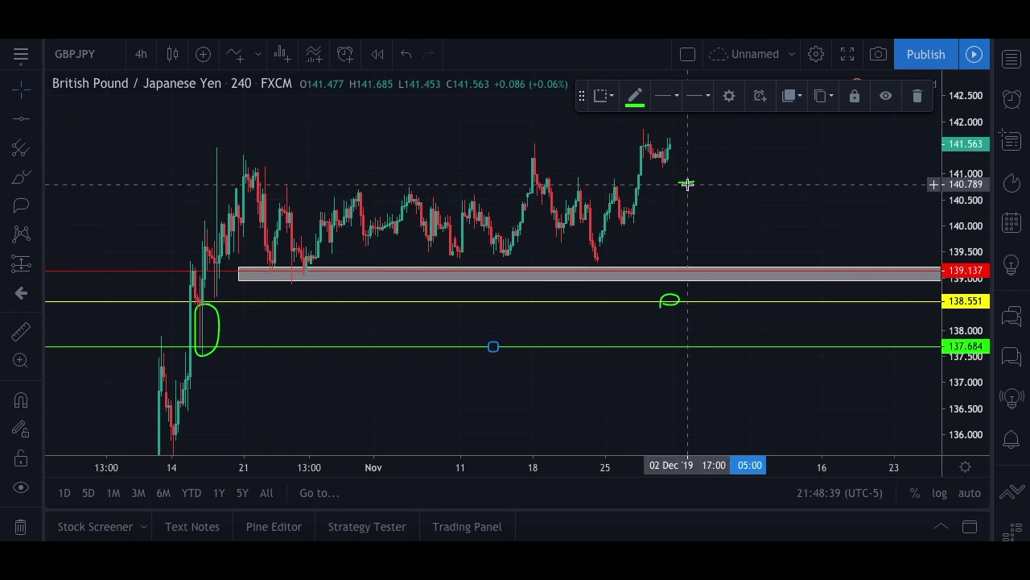
pyautogui.click(919, 96)
# Step: Switch the chart to the 1-hour timeframe and remove all drawings from it
pyautogui.scroll(2, 713, 200)
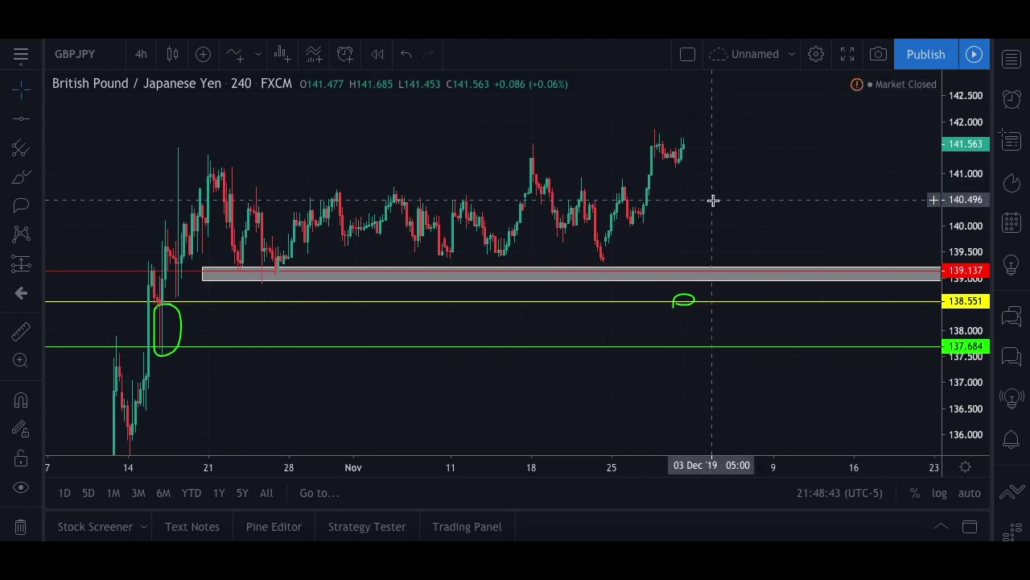
pyautogui.scroll(-1, 714, 200)
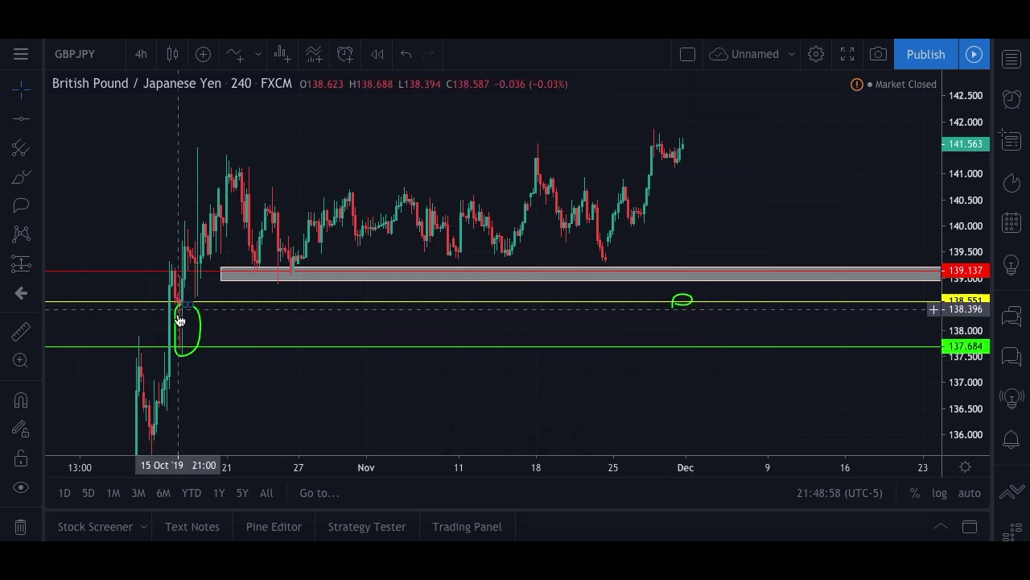
pyautogui.scroll(3, 681, 340)
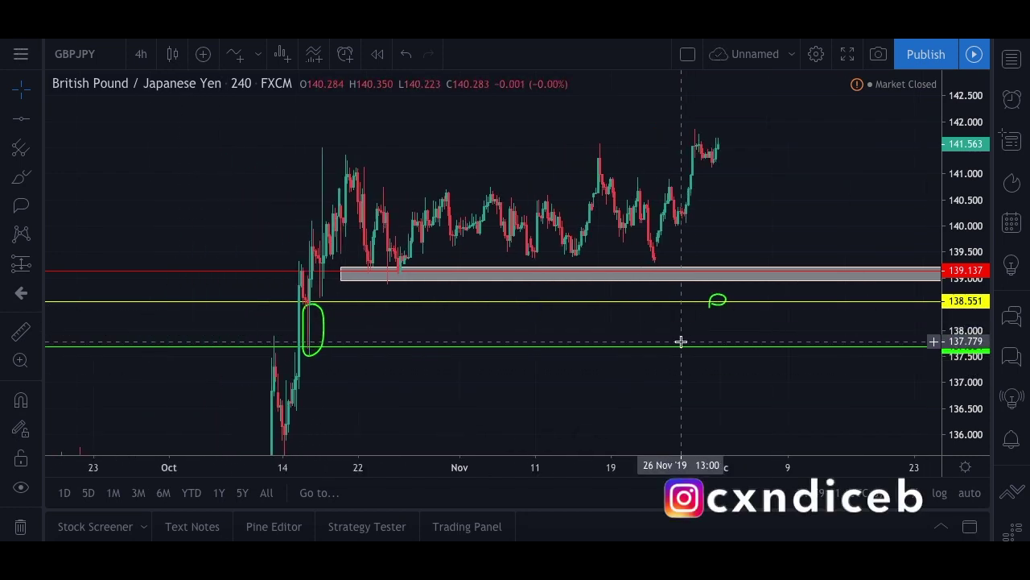
pyautogui.click(140, 54)
pyautogui.click(228, 354)
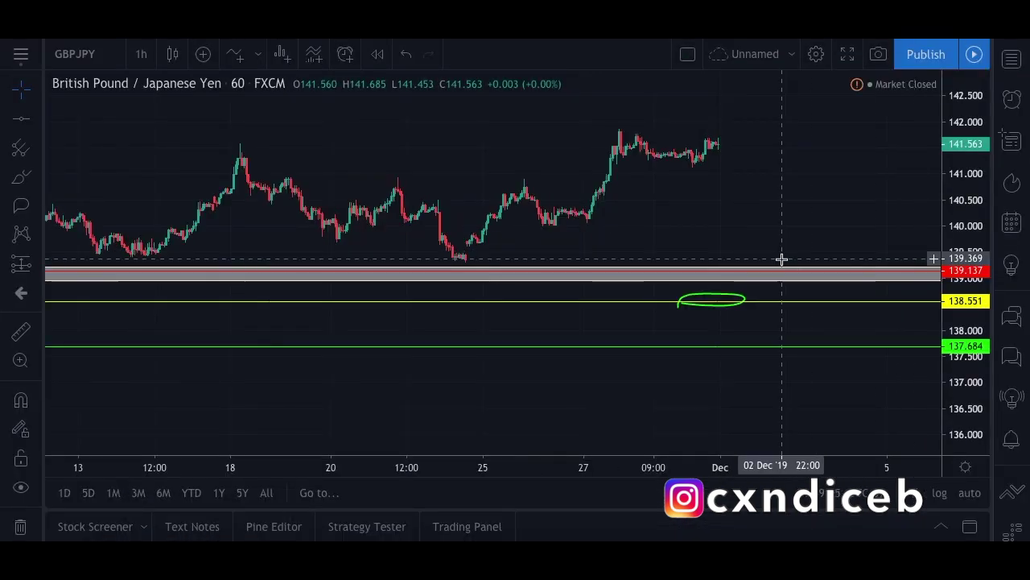
pyautogui.moveTo(963, 360); pyautogui.dragTo(963, 387)
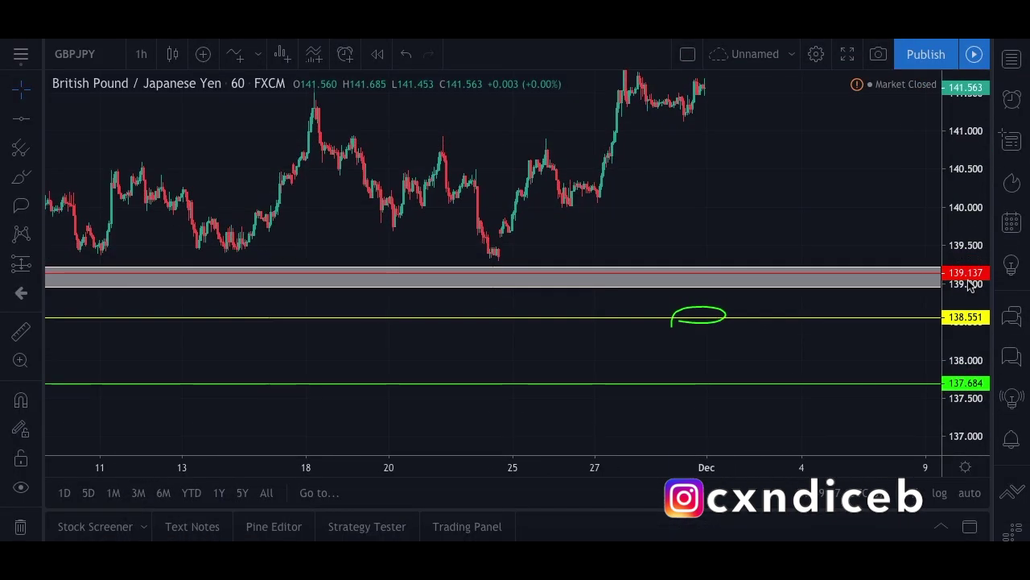
pyautogui.rightClick(698, 354)
pyautogui.click(789, 464)
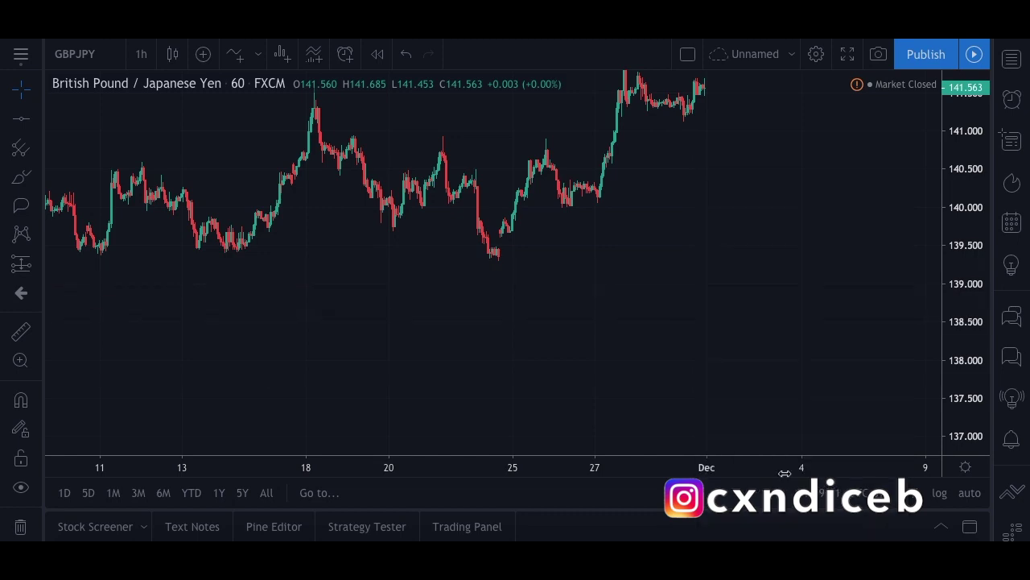
# Step: Return the chart to the 4-hour timeframe and frame the price action from mid-October to early December
pyautogui.scroll(-3, 478, 225)
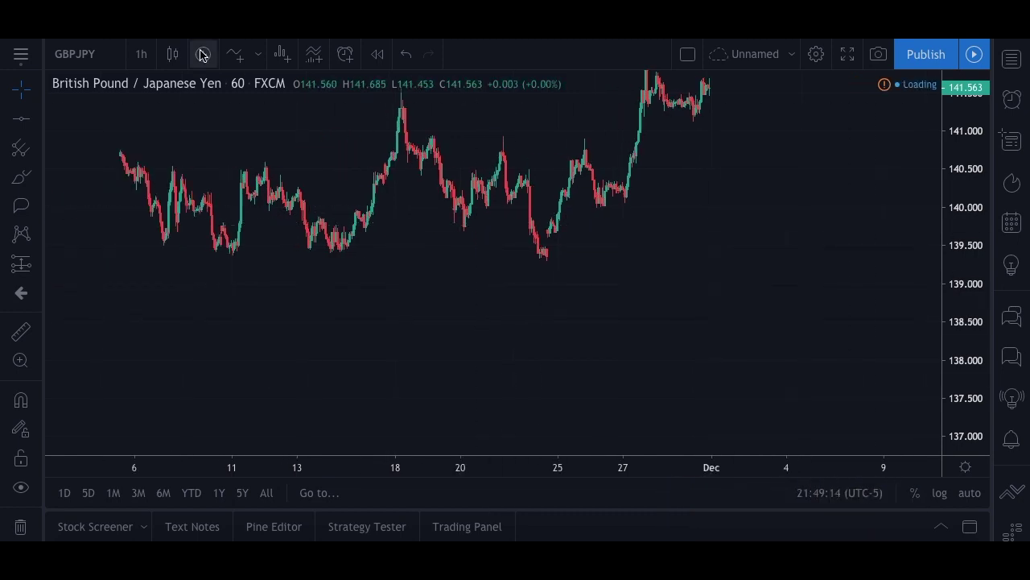
pyautogui.click(141, 54)
pyautogui.click(170, 474)
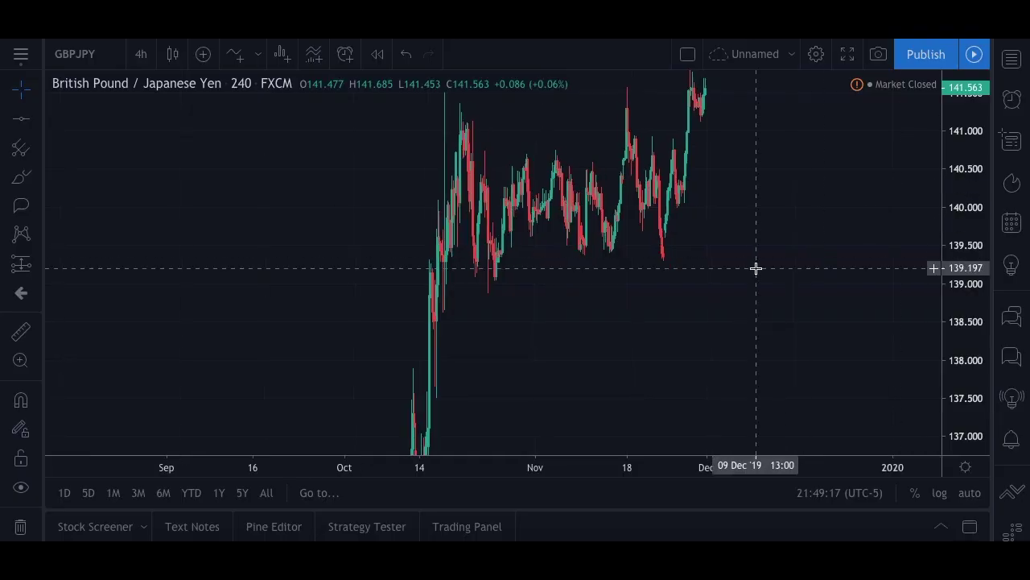
pyautogui.scroll(5, 757, 269)
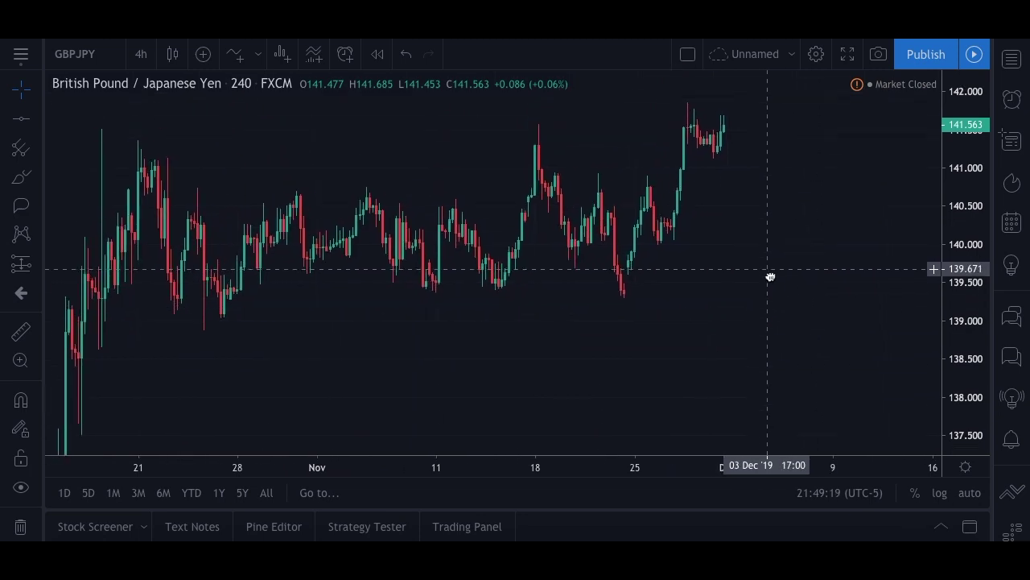
pyautogui.moveTo(771, 273); pyautogui.dragTo(755, 302)
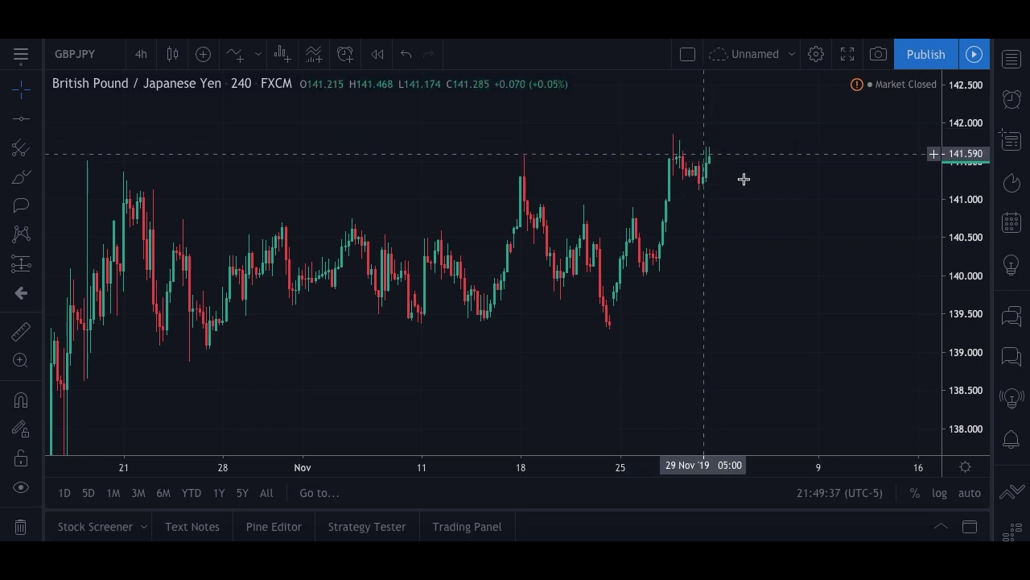
pyautogui.scroll(-3, 744, 179)
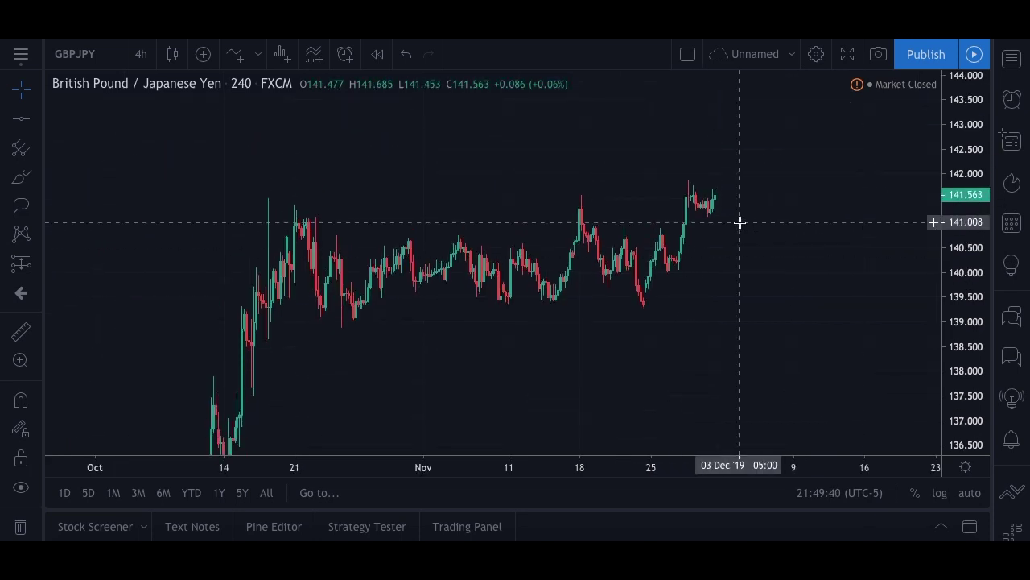
pyautogui.scroll(3, 740, 221)
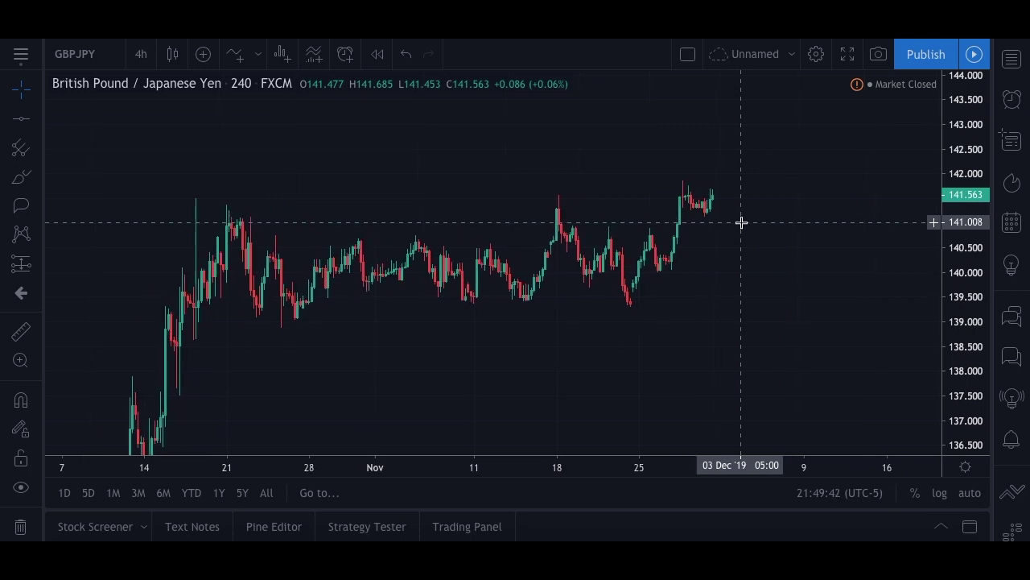